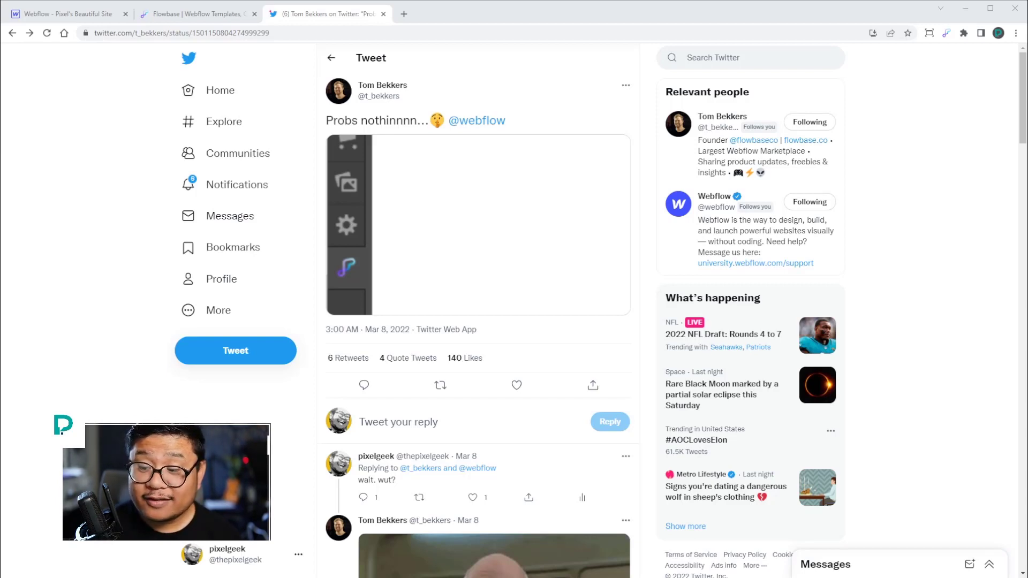
- Finish scrolling the Webflow tweet thread, then switch to the Flowbase website tab
scroll(478, 311, down, 4)
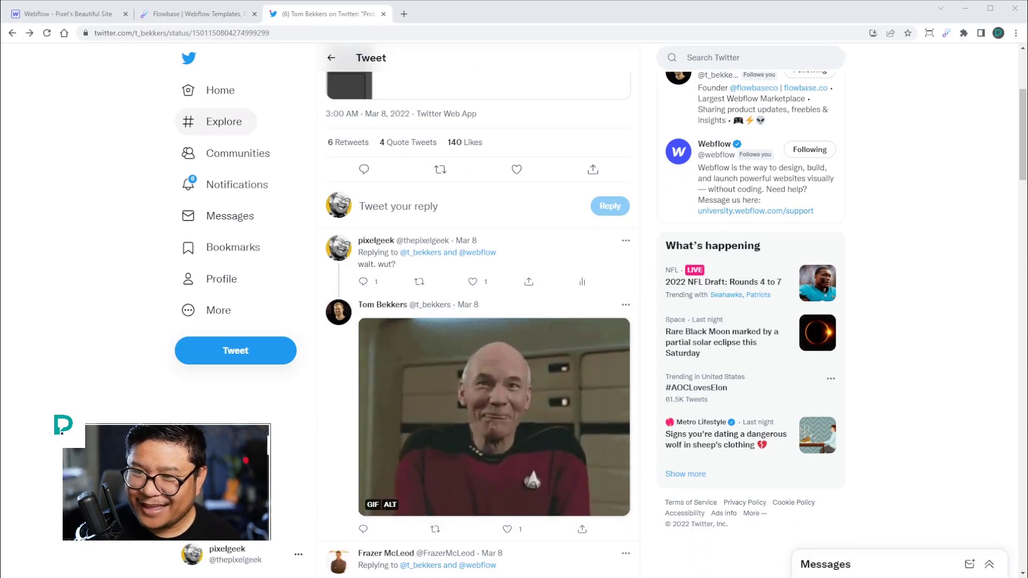
click(215, 14)
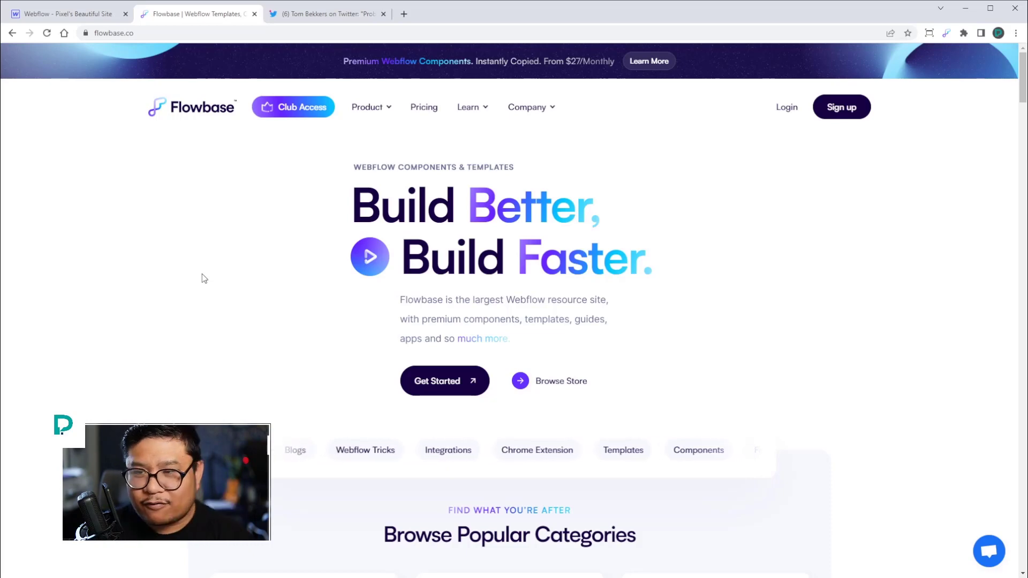
- Skim the flowbase.co homepage by scrolling down through it and back up
scroll(204, 278, down, 7)
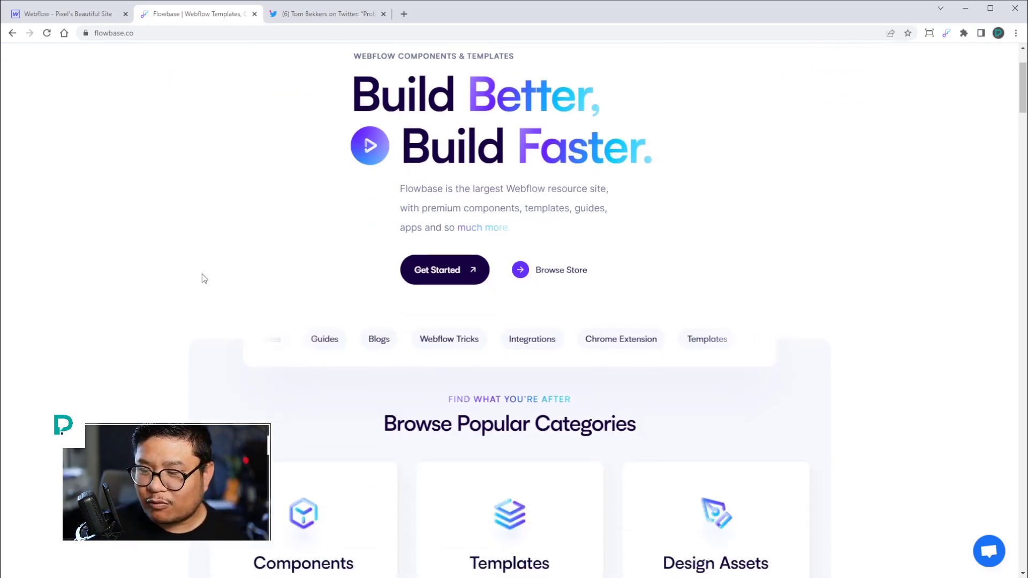
scroll(204, 278, down, 7)
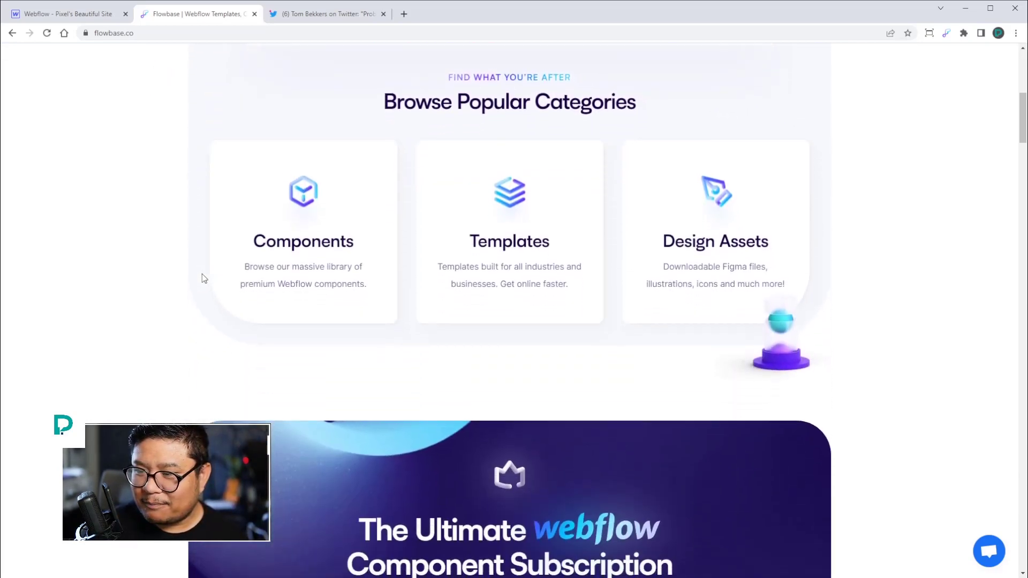
scroll(202, 277, down, 2)
scroll(202, 278, down, 6)
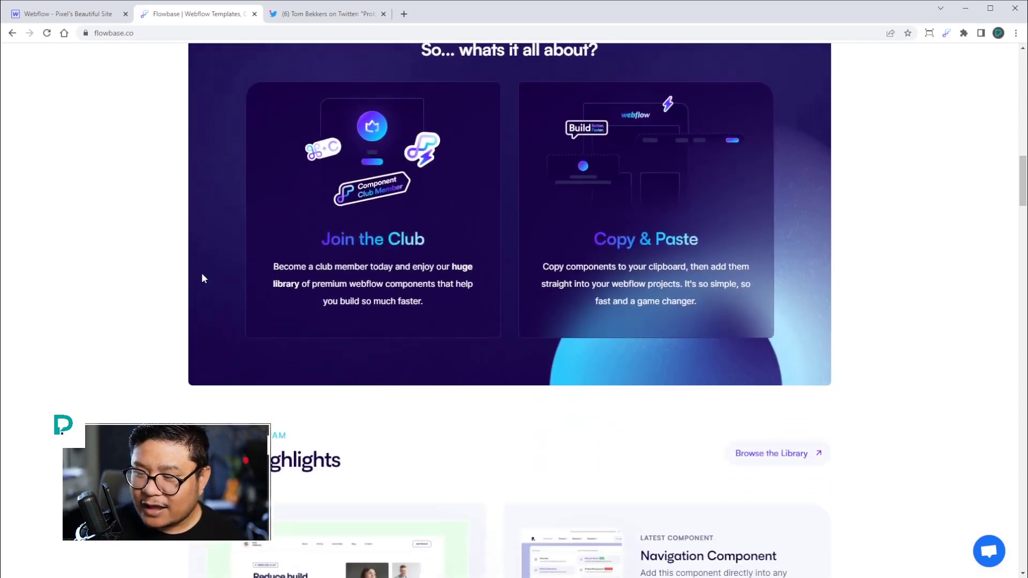
scroll(202, 276, down, 9)
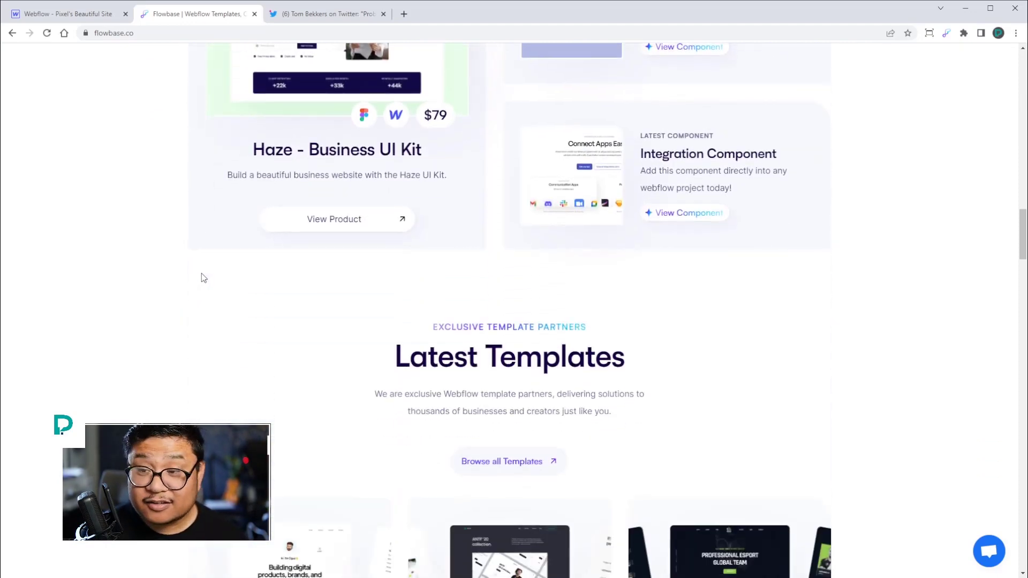
scroll(200, 261, up, 20)
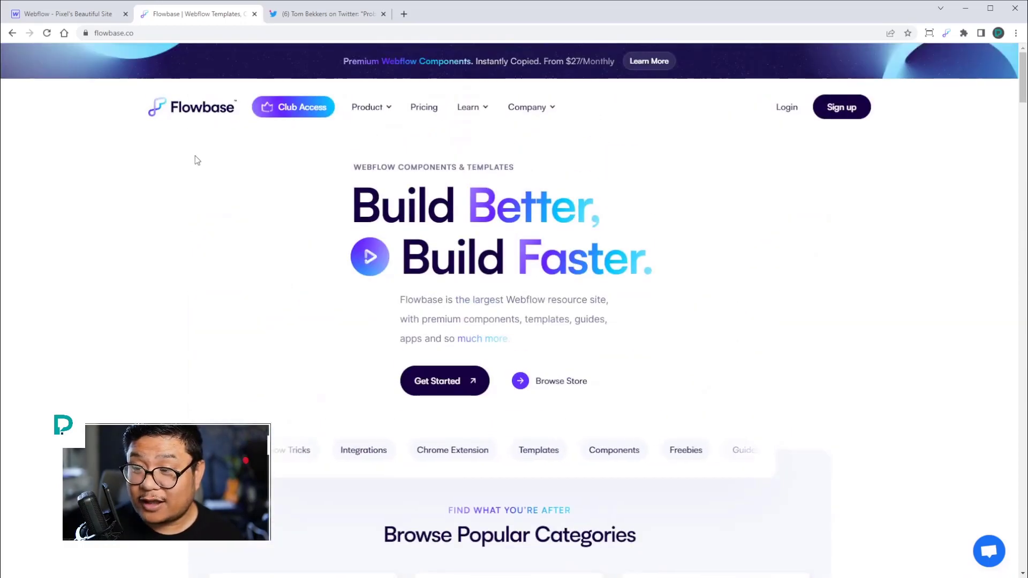
- Back in Pixel's Beautiful Site, open the Flowbase extension and close the FlowUI System list
click(74, 15)
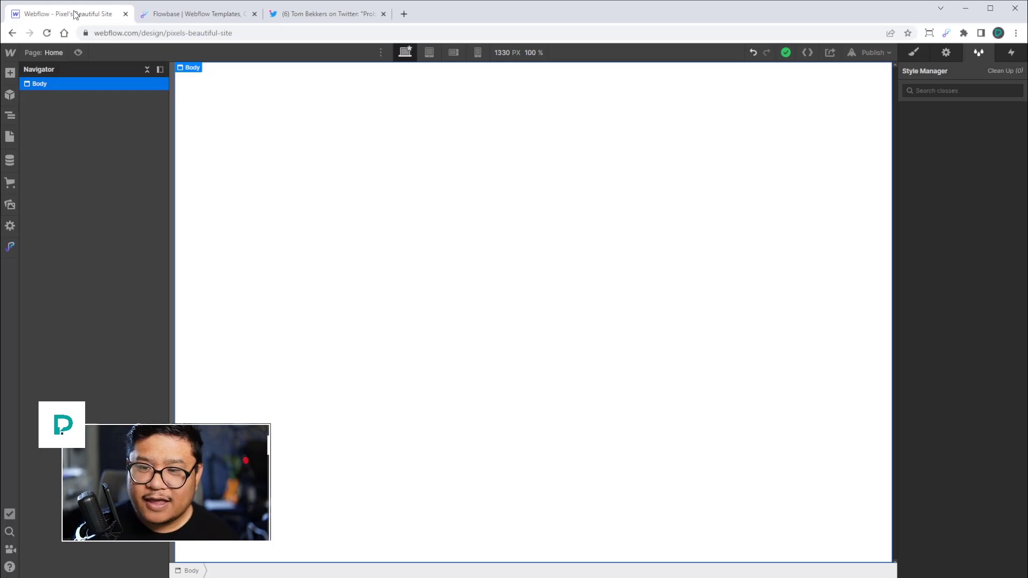
click(10, 247)
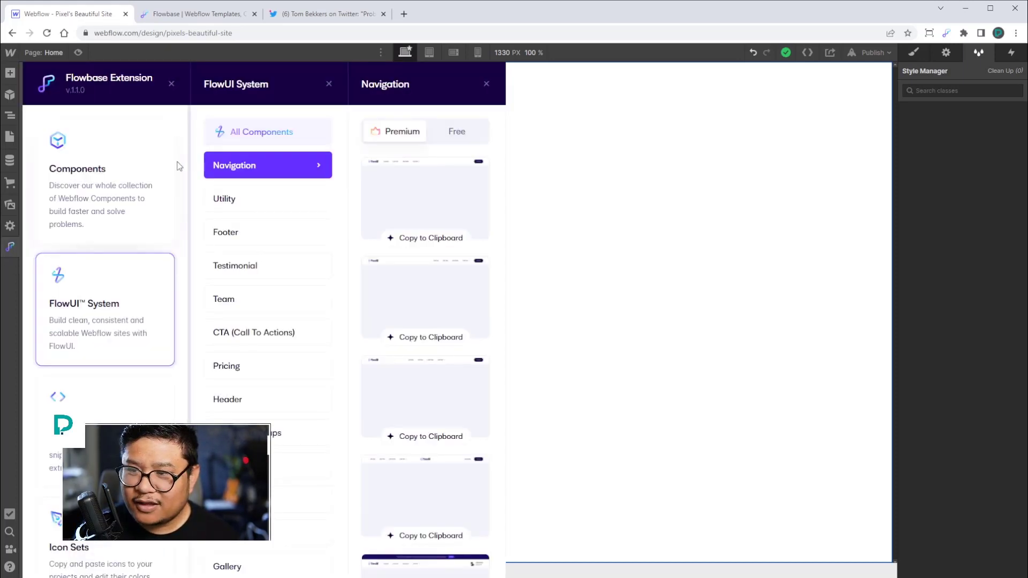
click(329, 85)
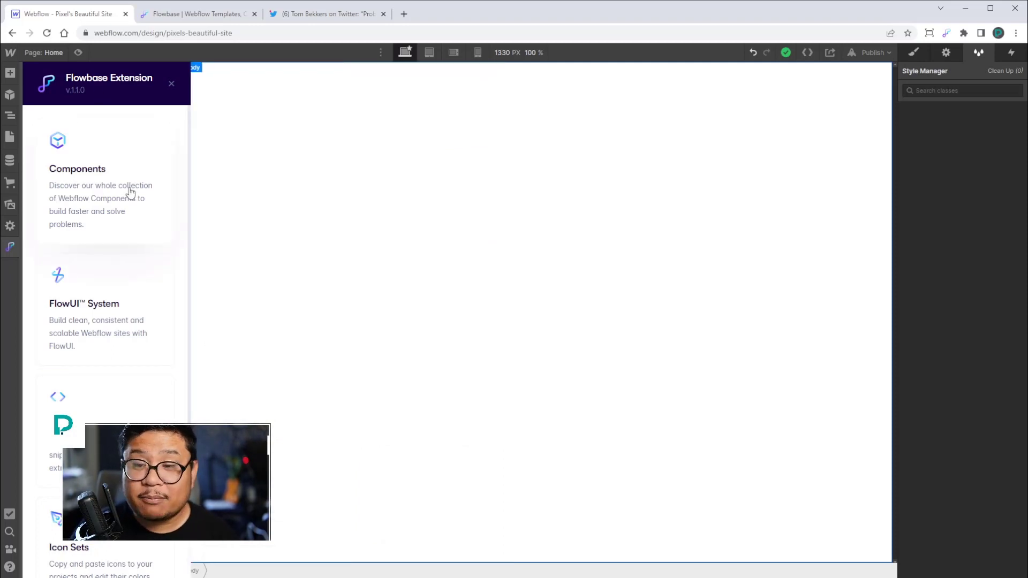
scroll(126, 344, down, 1)
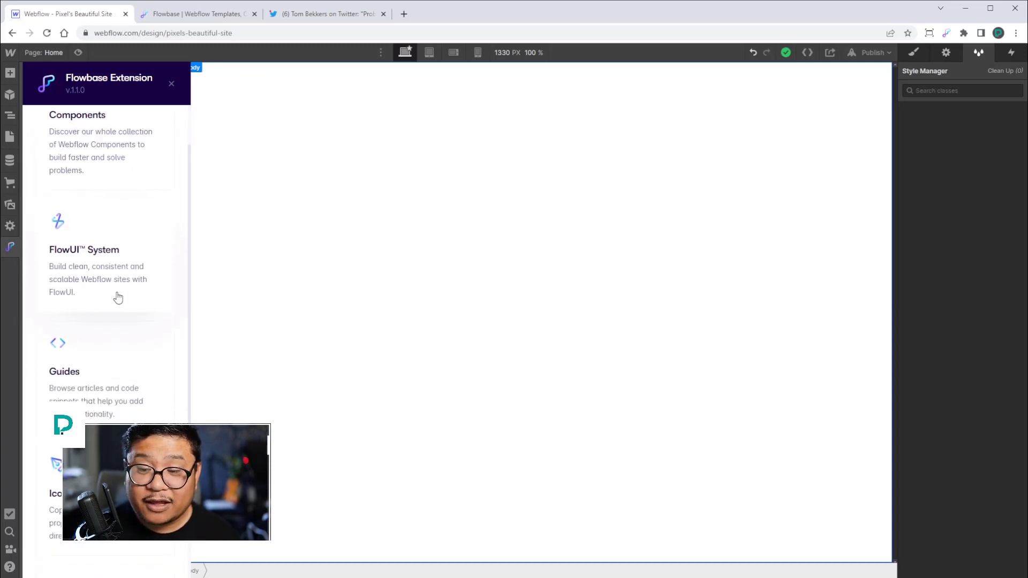
scroll(118, 298, down, 2)
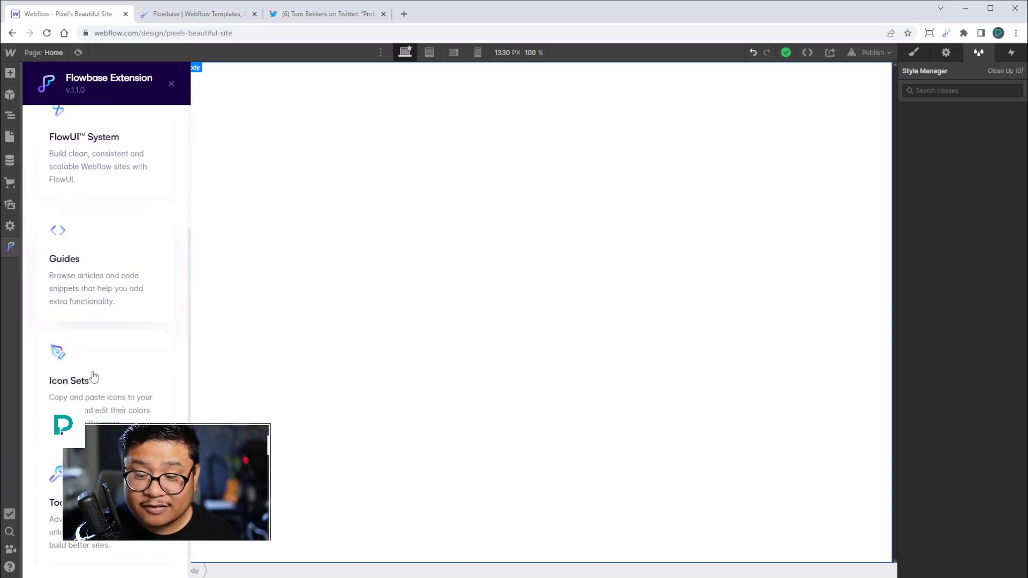
scroll(107, 545, up, 3)
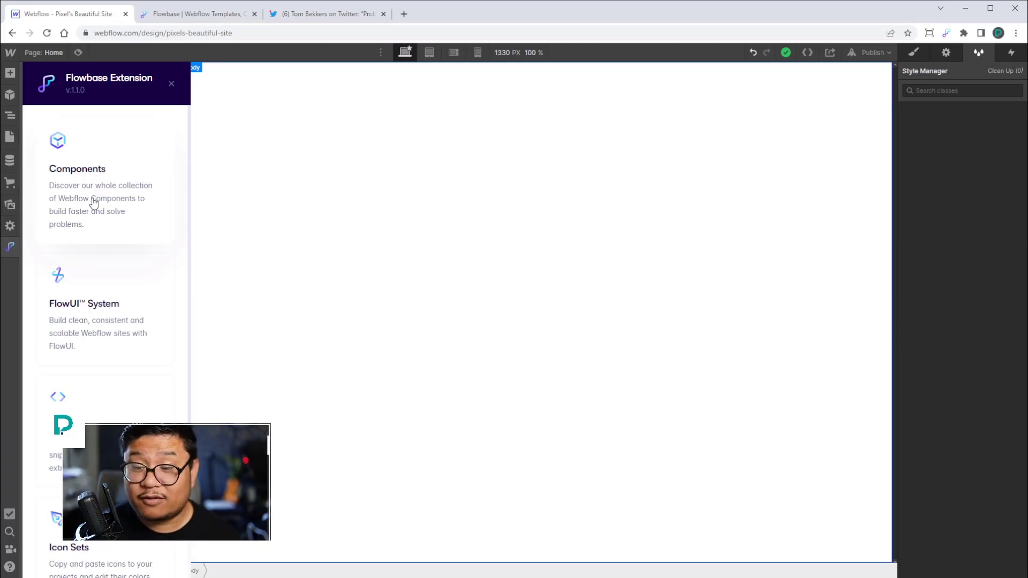
- Copy the purple-header Flowbase Navigation component, then select Body in the Navigator
click(94, 203)
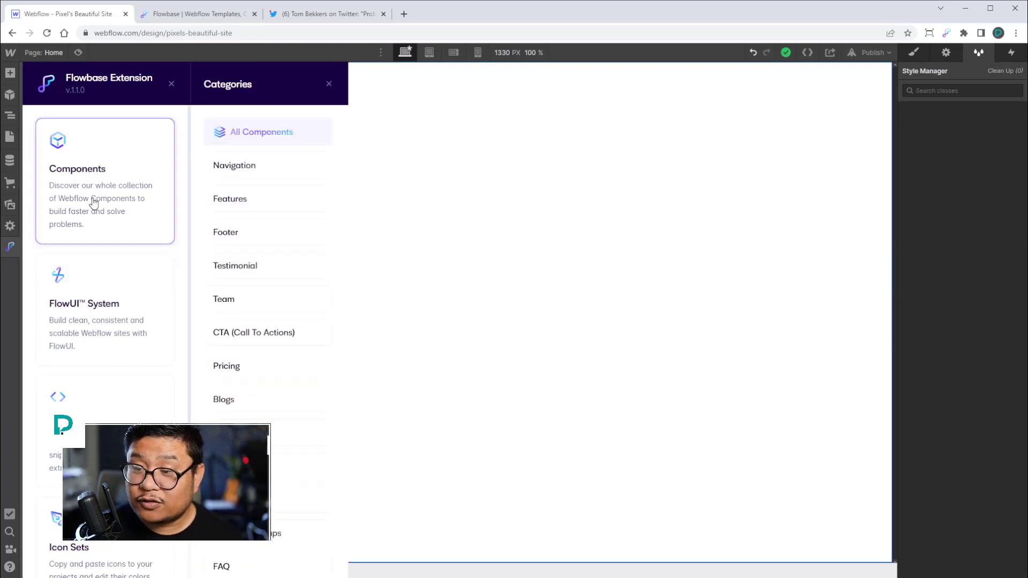
click(244, 167)
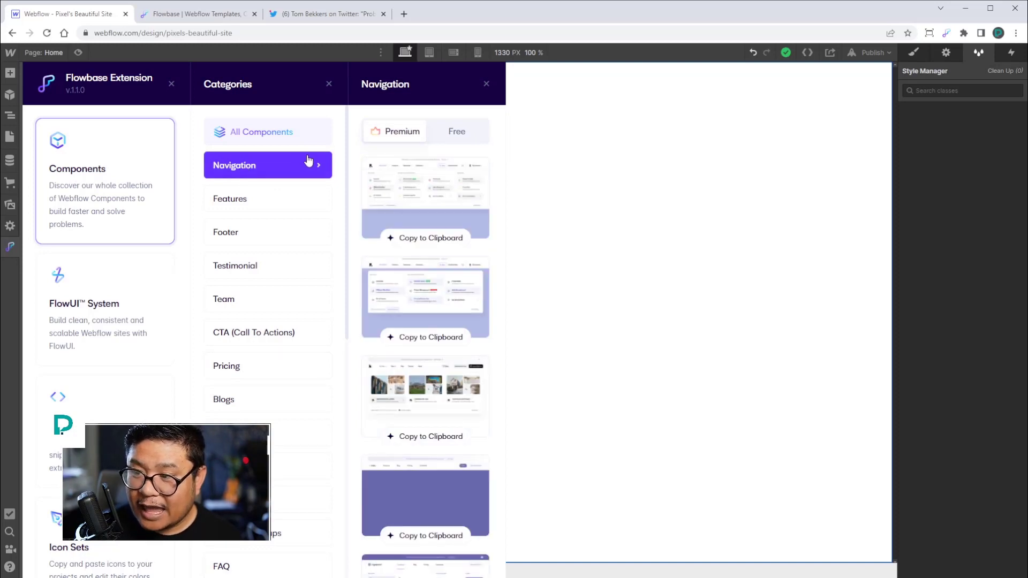
scroll(476, 200, down, 3)
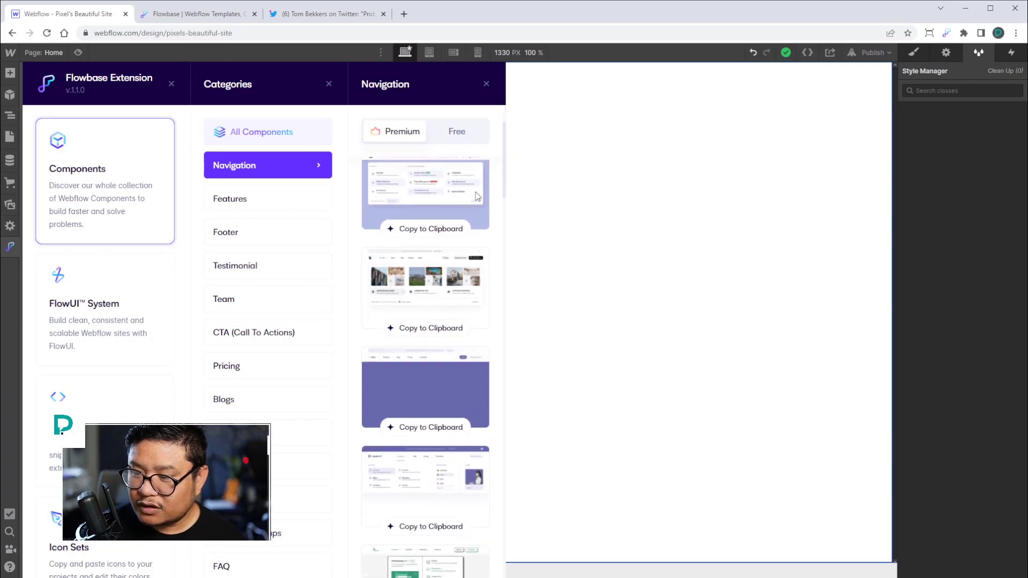
scroll(432, 332, down, 6)
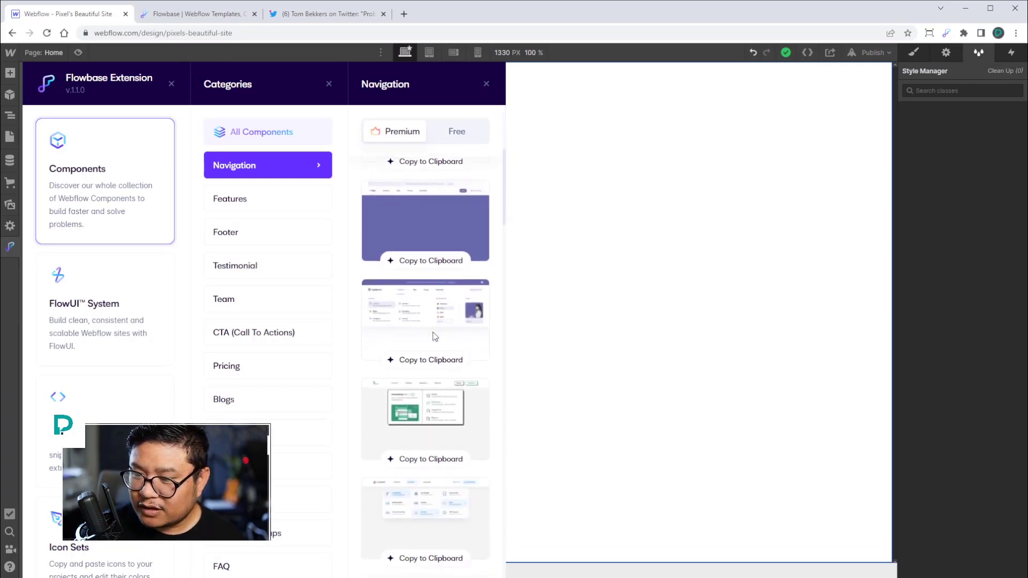
scroll(434, 337, down, 4)
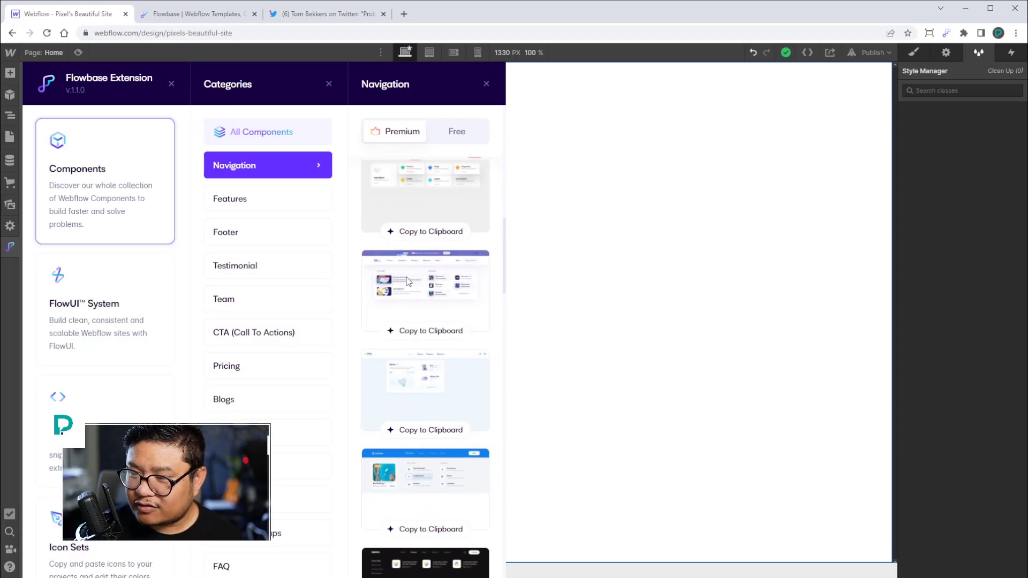
click(436, 331)
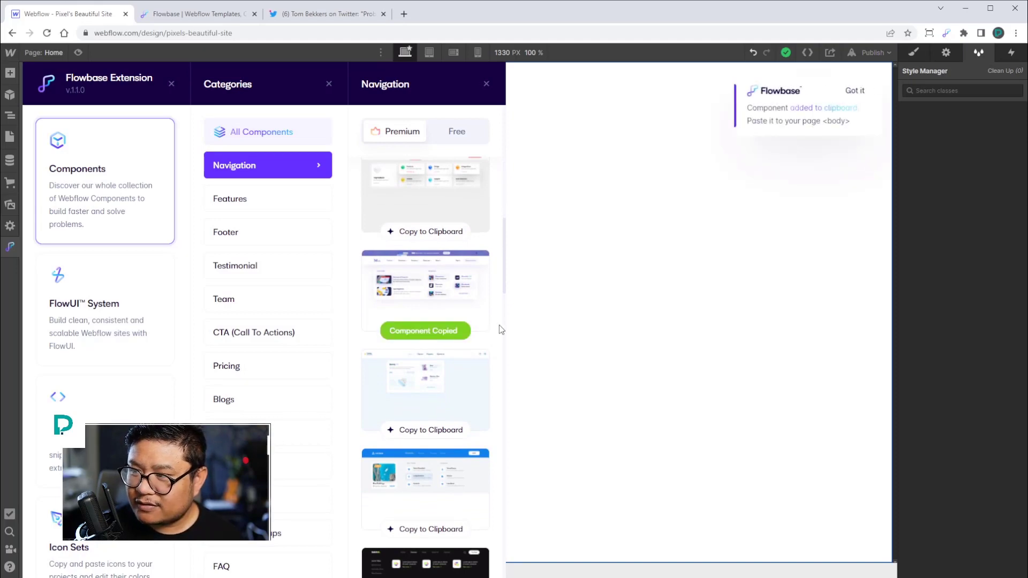
click(715, 197)
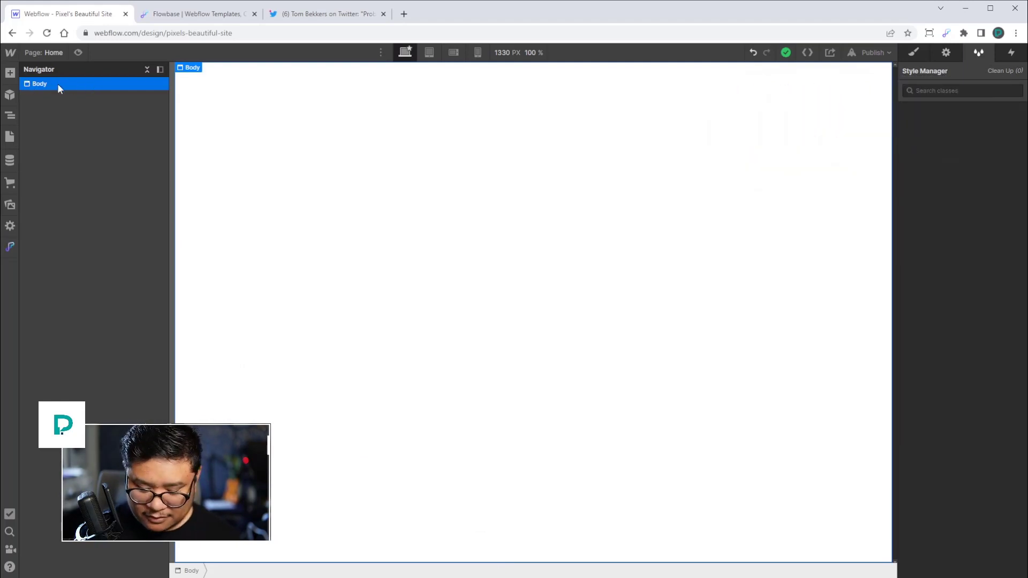
- Paste the Flowbase navigation into Body and dismiss the paste notice at desktop width
key(ctrl+v)
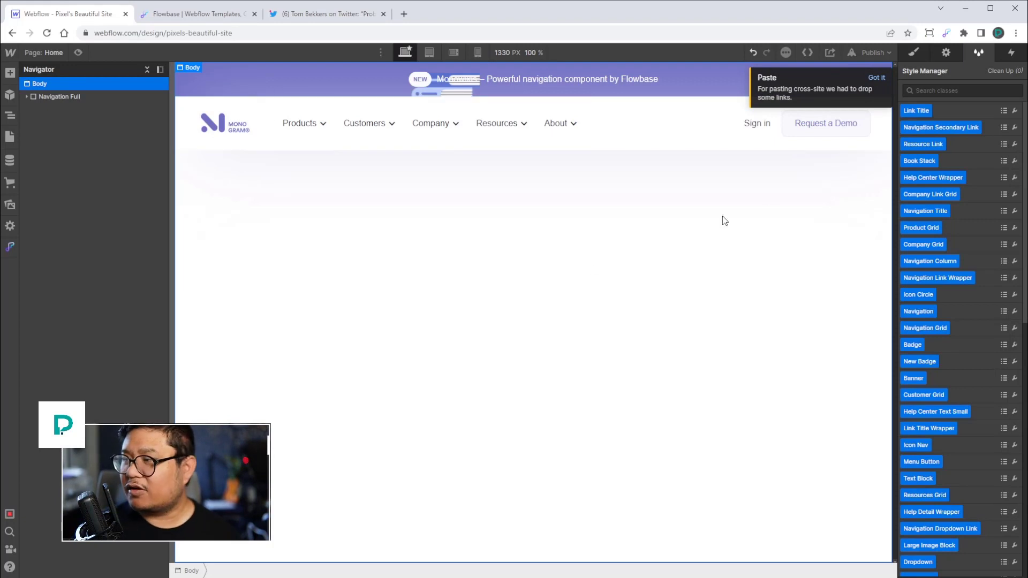
click(878, 77)
click(946, 53)
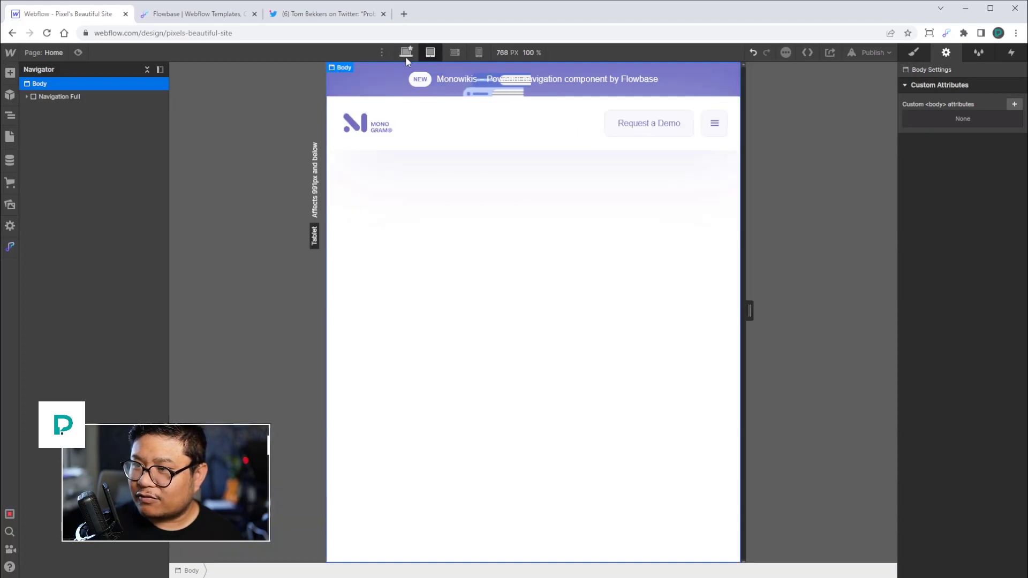
click(405, 53)
- Preview the nav dropdowns on desktop, then the hamburger Products menu at 768px tablet
click(78, 54)
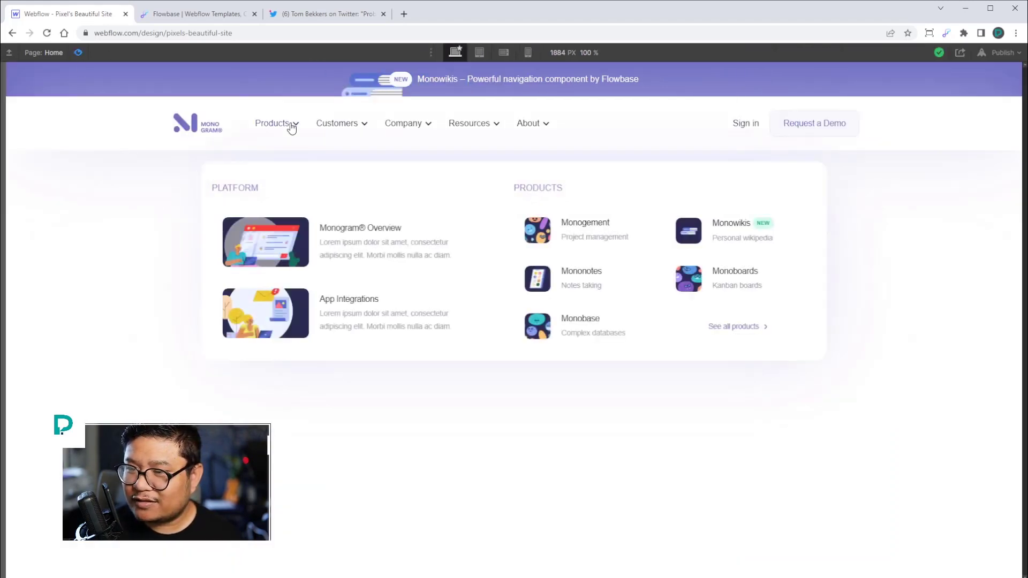
mouse_move(373, 128)
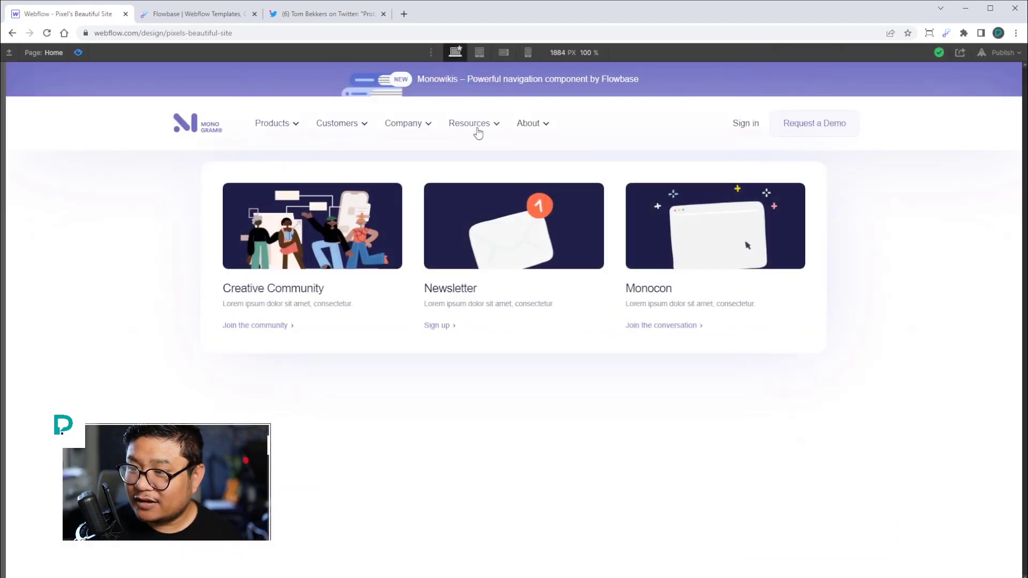
mouse_move(520, 127)
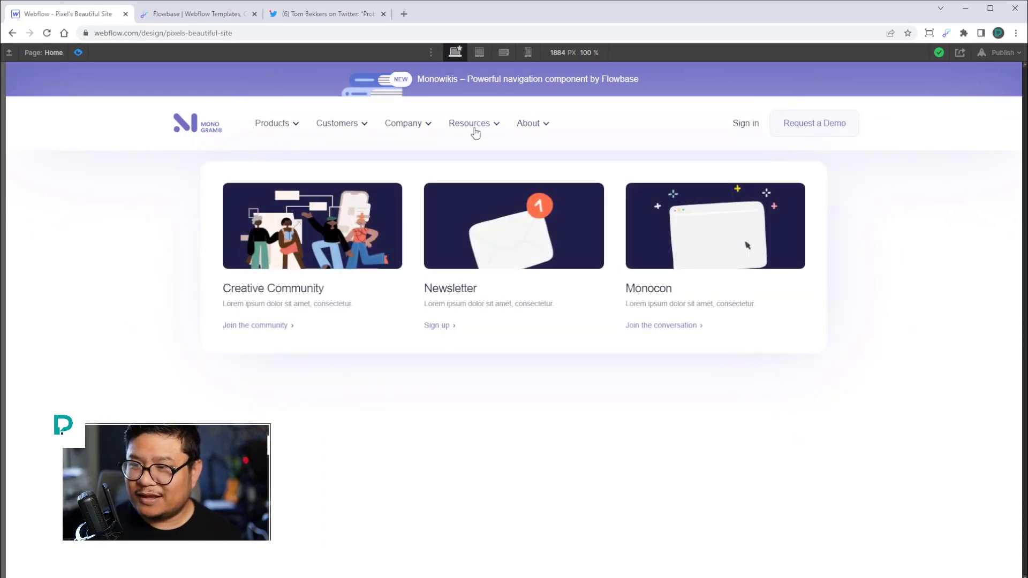
mouse_move(264, 138)
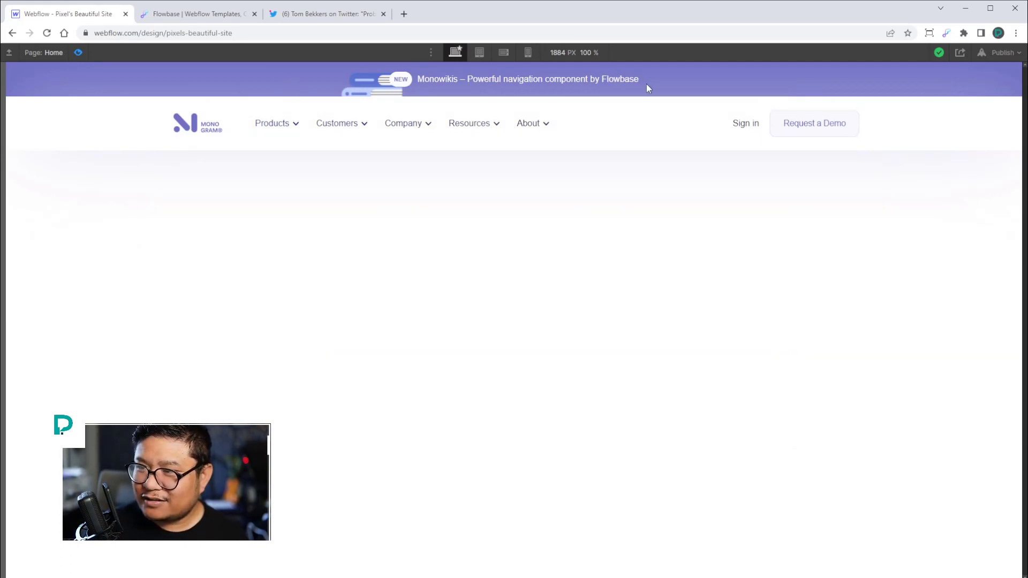
click(479, 54)
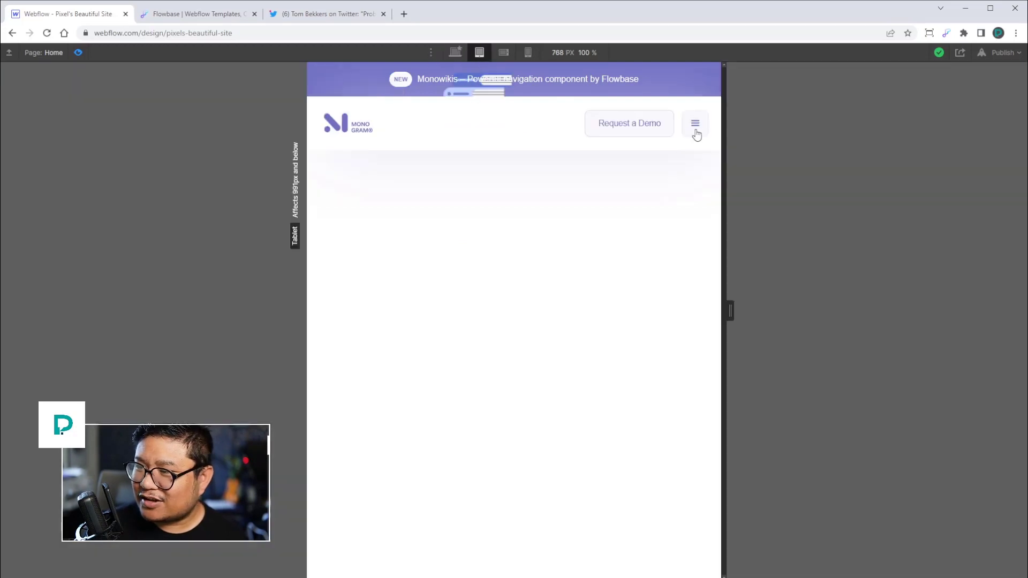
click(697, 128)
click(666, 169)
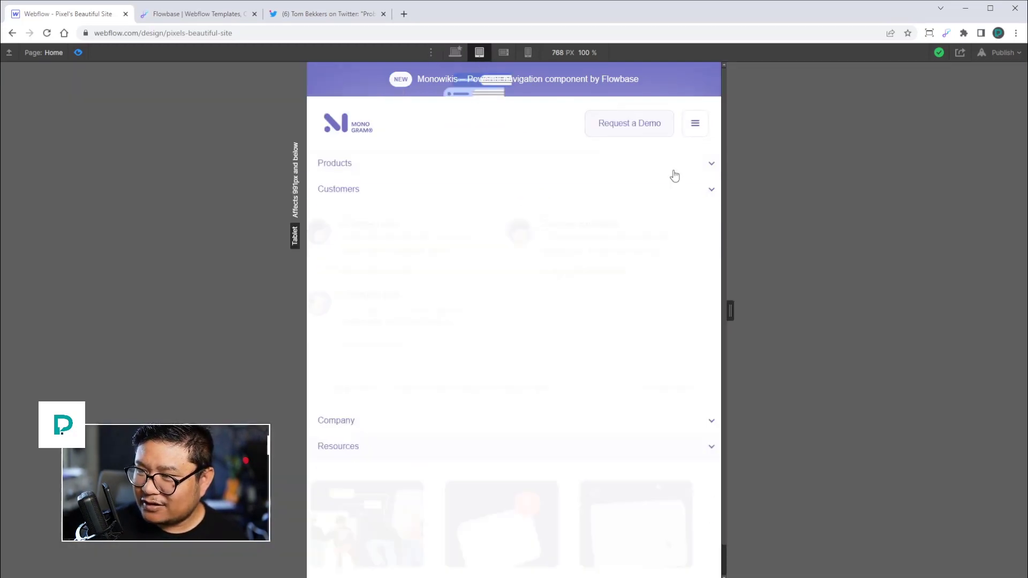
click(455, 53)
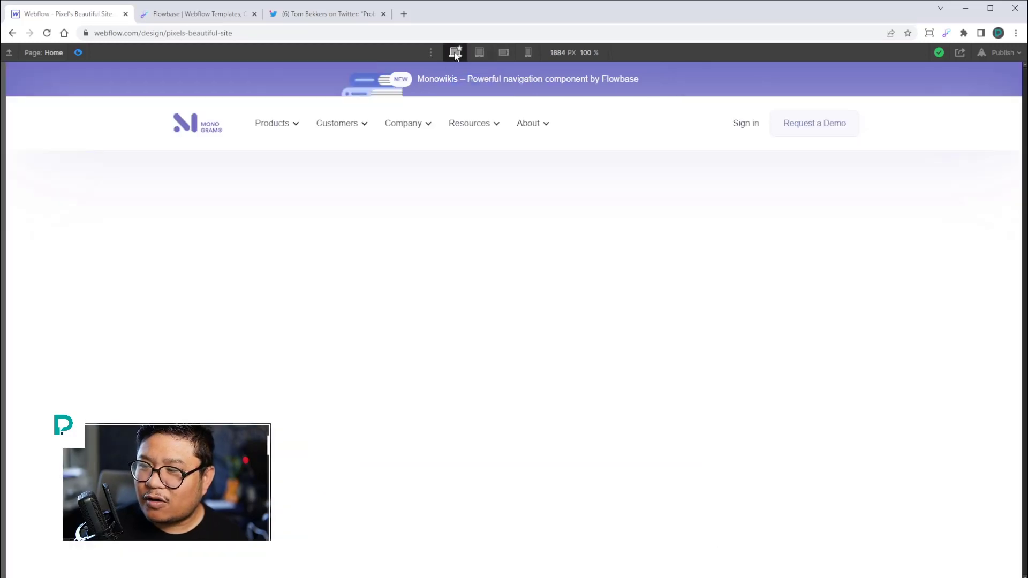
- Exit Preview and select the Products dropdown toggle of the pasted navigation
click(77, 52)
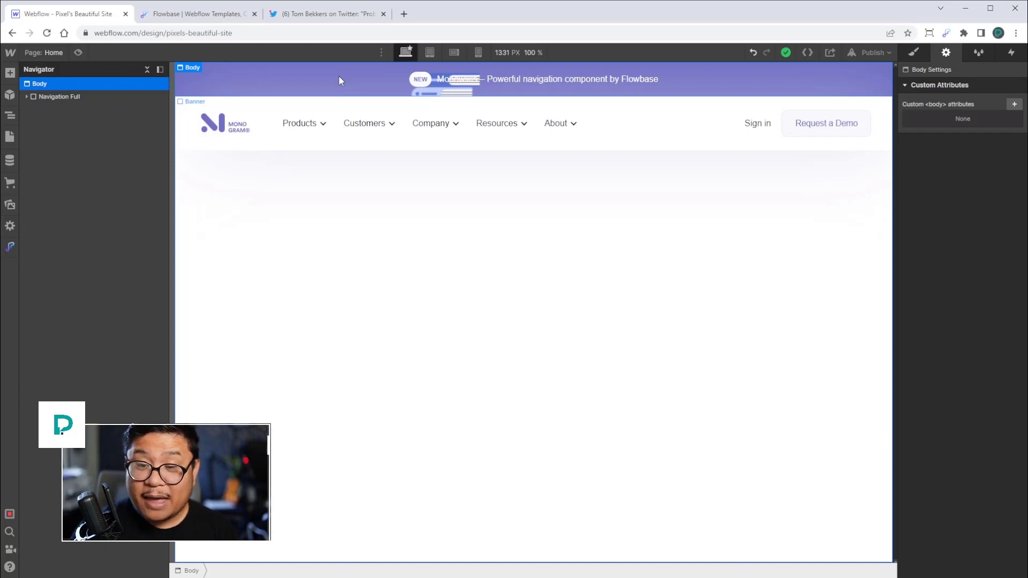
click(317, 146)
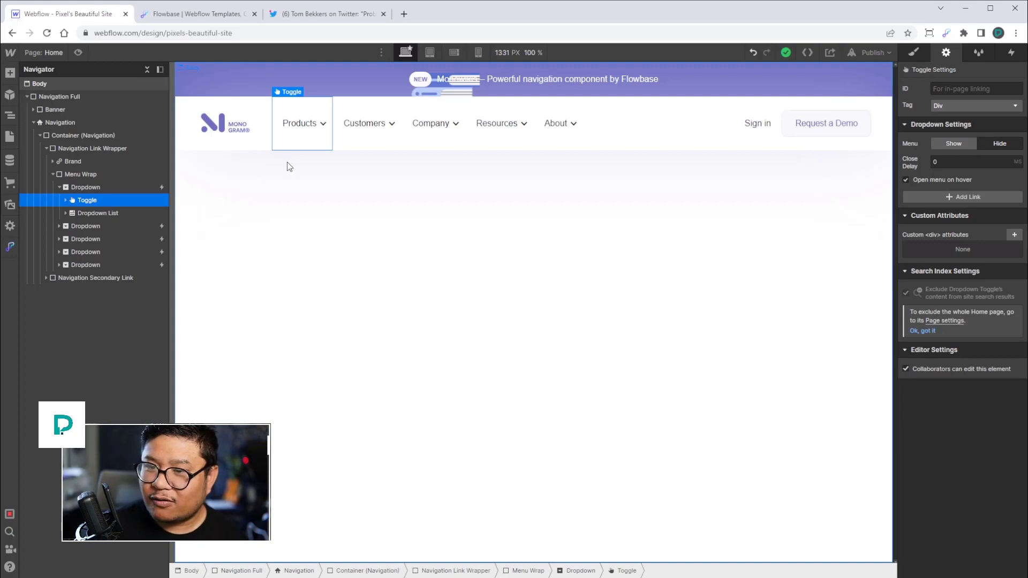
- Delete Navigation Full and remove all unused classes via Style Manager Clean Up
click(72, 99)
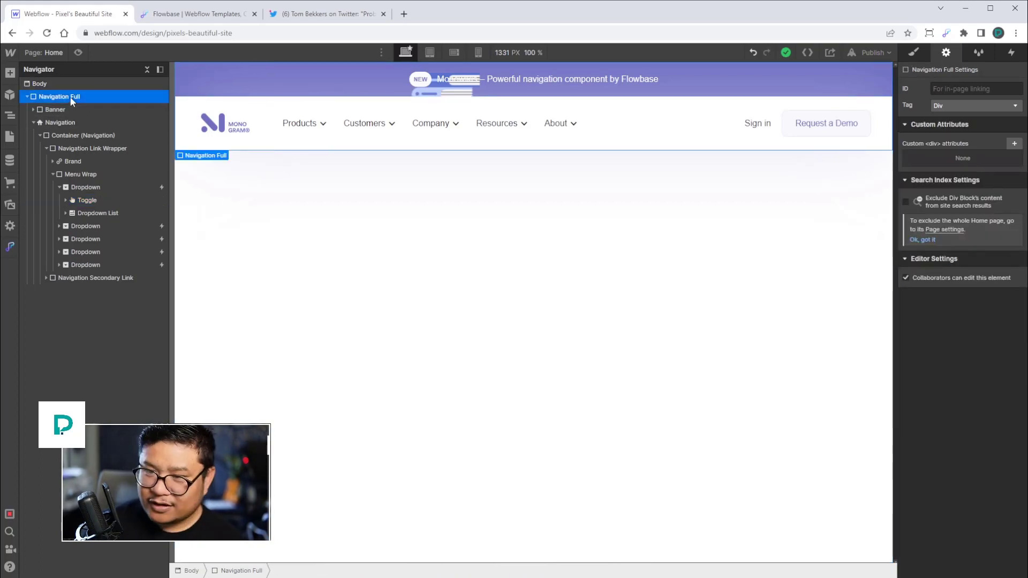
key(Delete)
click(979, 51)
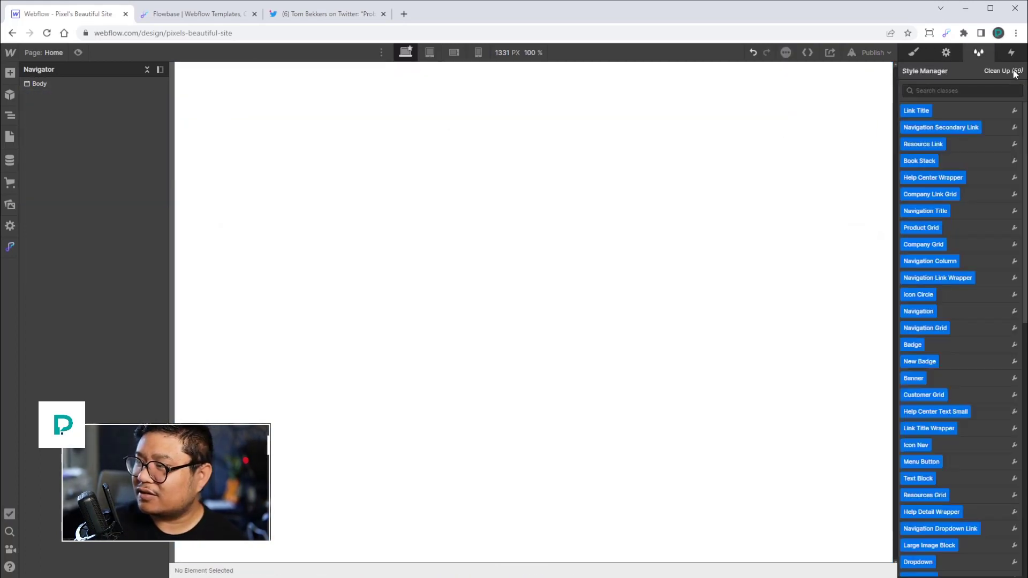
click(997, 71)
click(919, 403)
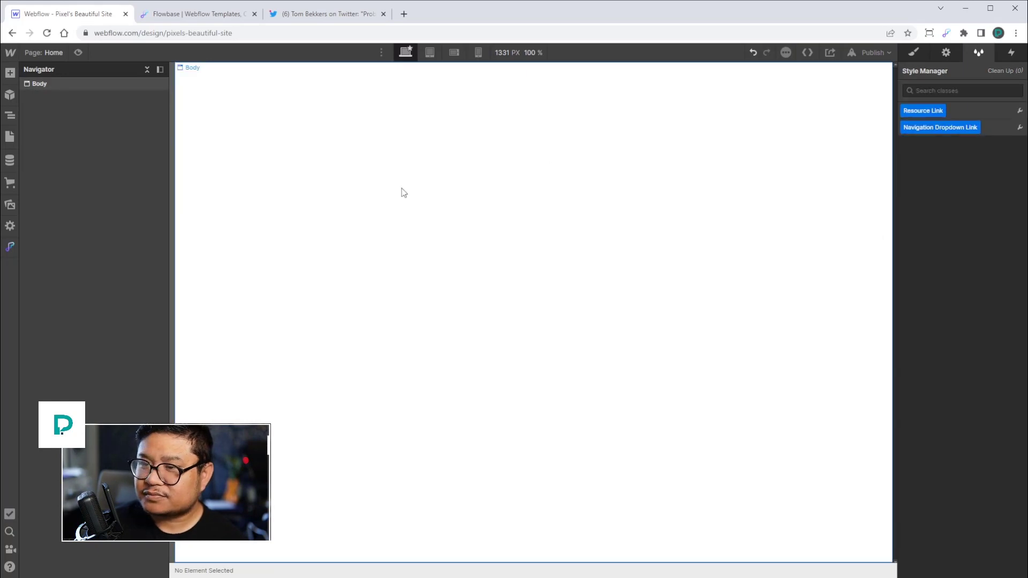
- With Body selected, confirm no unused classes remain in the cleanup
click(470, 156)
click(1001, 71)
click(919, 155)
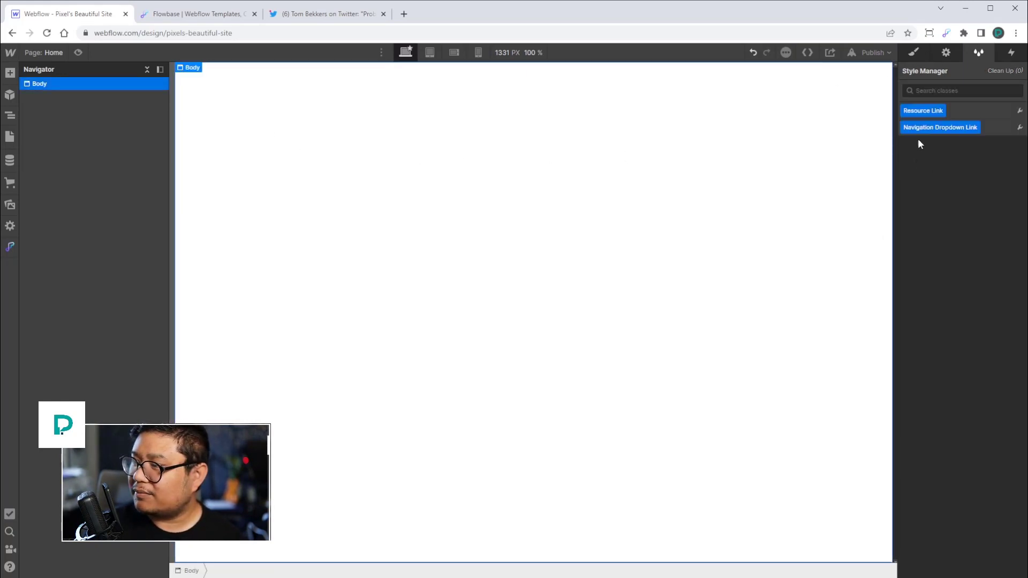
click(914, 51)
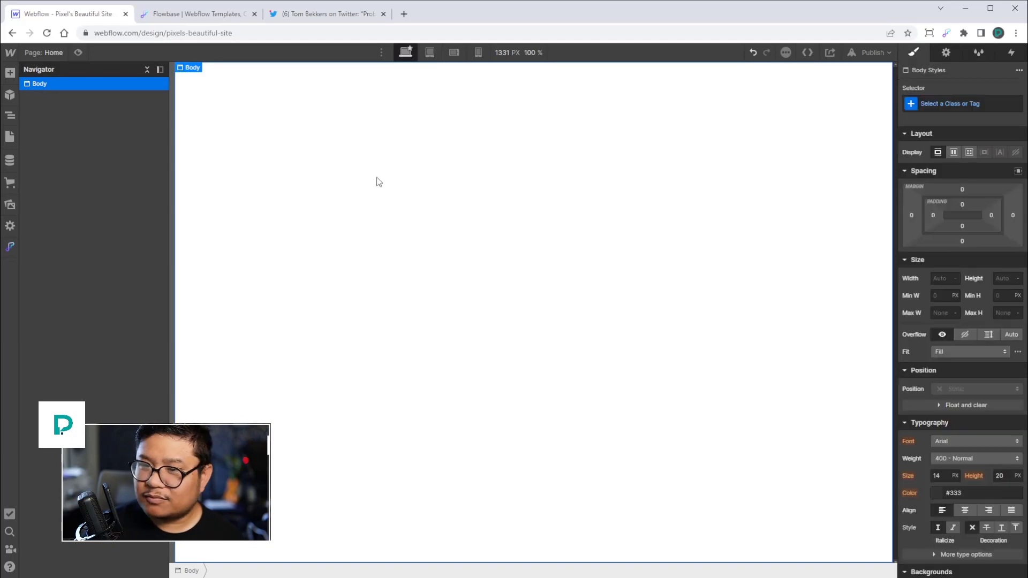
- Browse Flowbase Footer components, toggling between Free and Premium
click(8, 249)
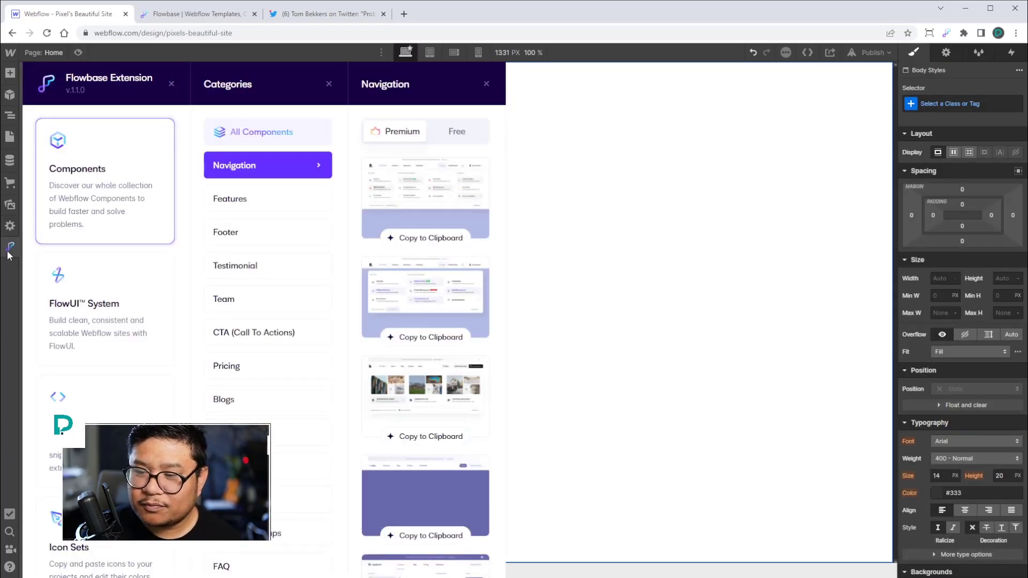
click(251, 207)
click(245, 237)
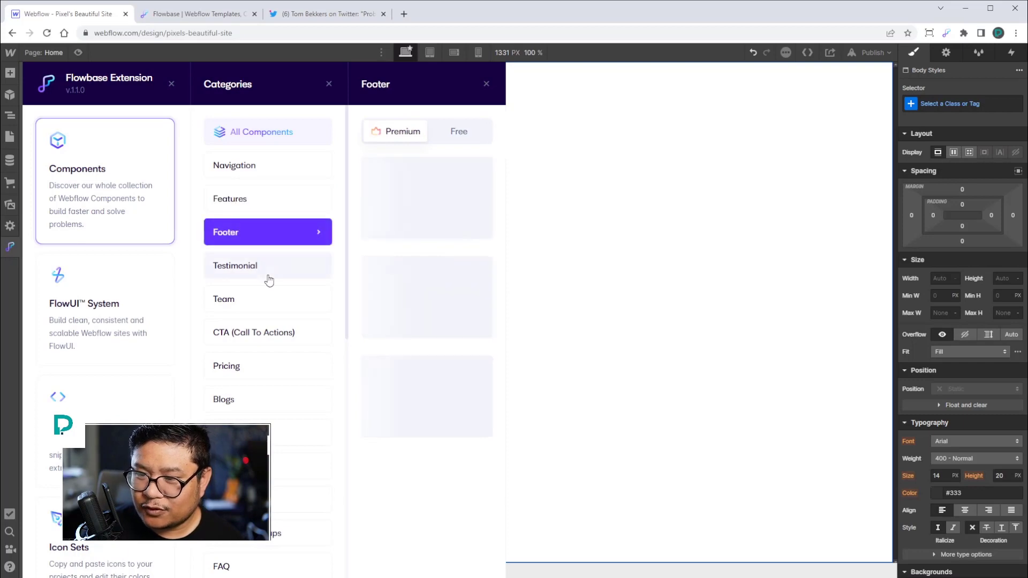
scroll(441, 354, down, 3)
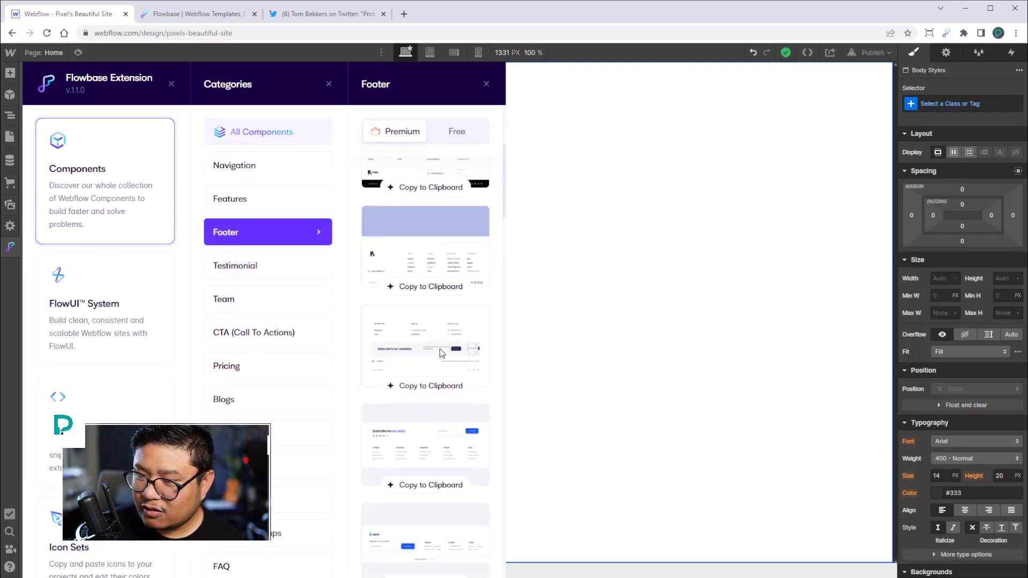
scroll(443, 352, down, 5)
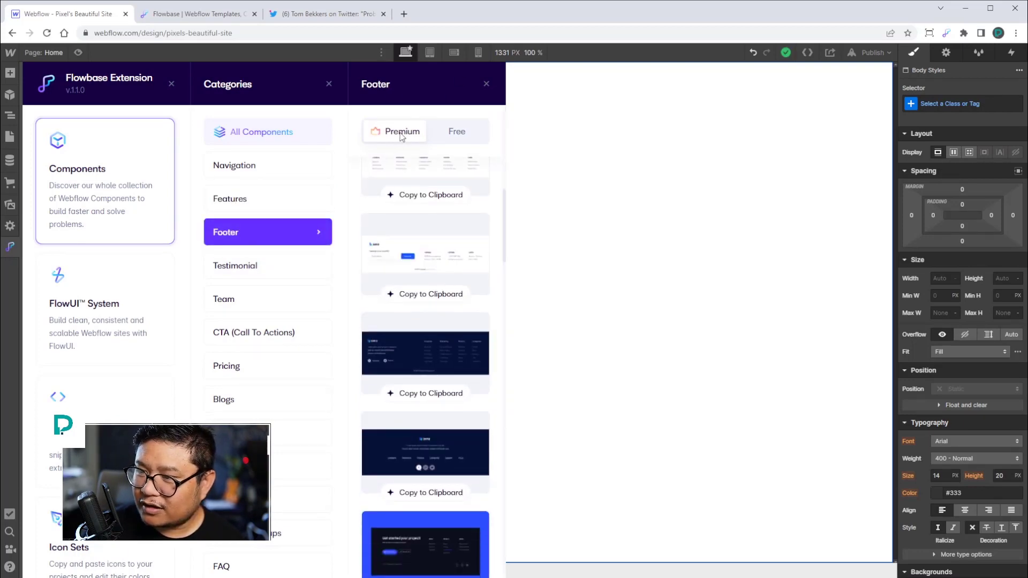
click(459, 132)
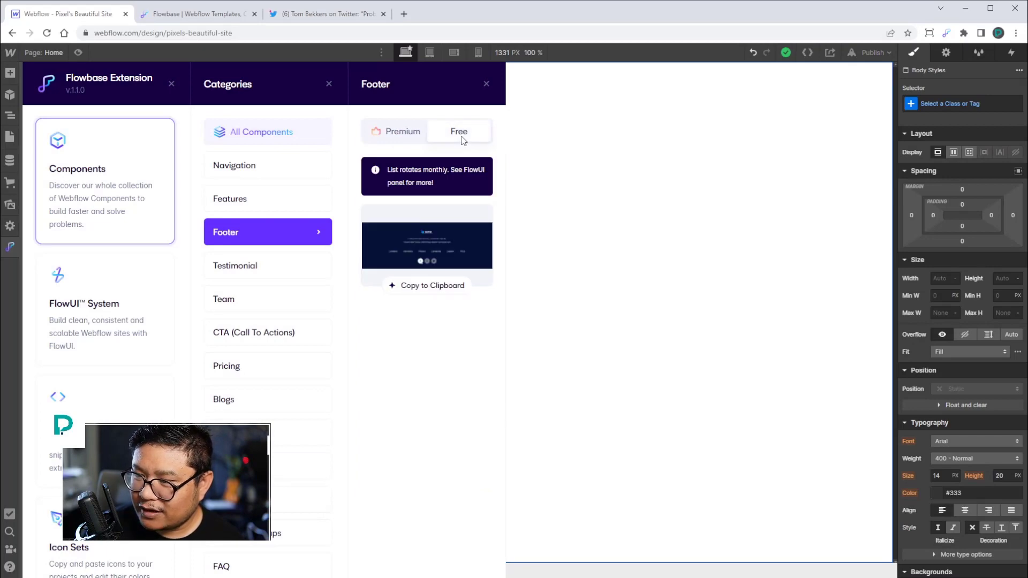
click(395, 133)
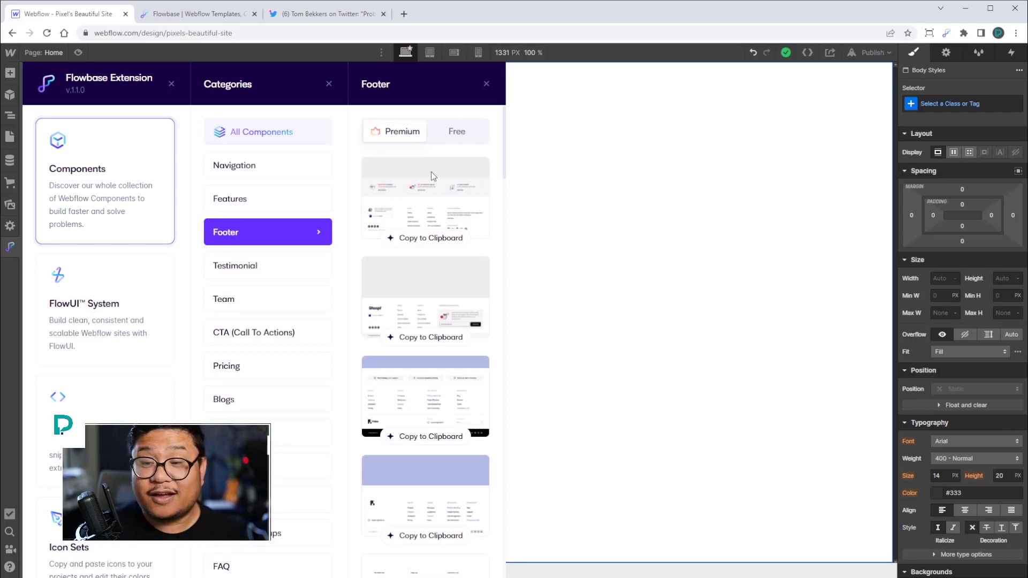
- Scroll the premium footers, then view the four Multi Step Forms components
scroll(428, 222, down, 3)
scroll(394, 270, up, 3)
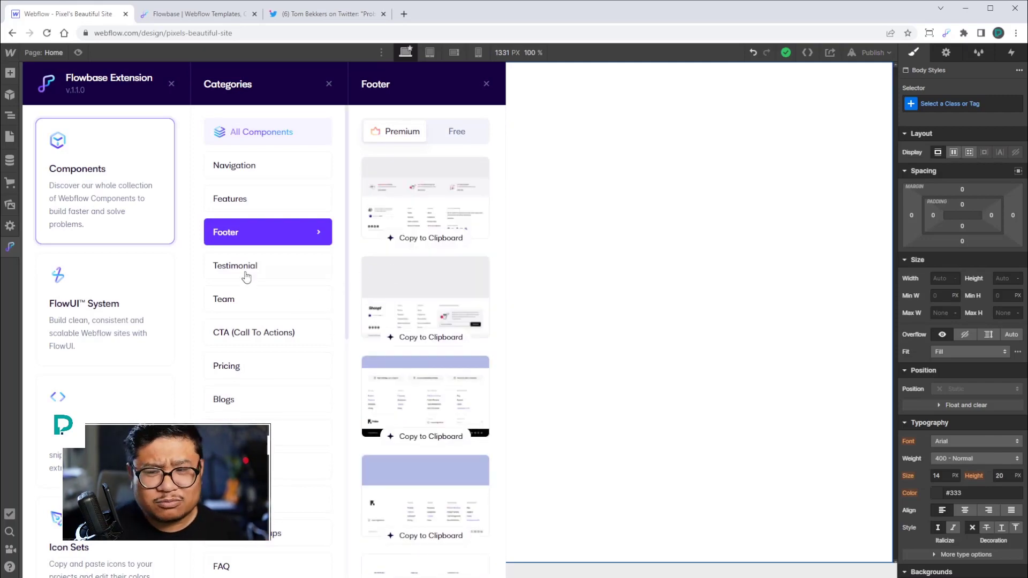
scroll(282, 301, down, 9)
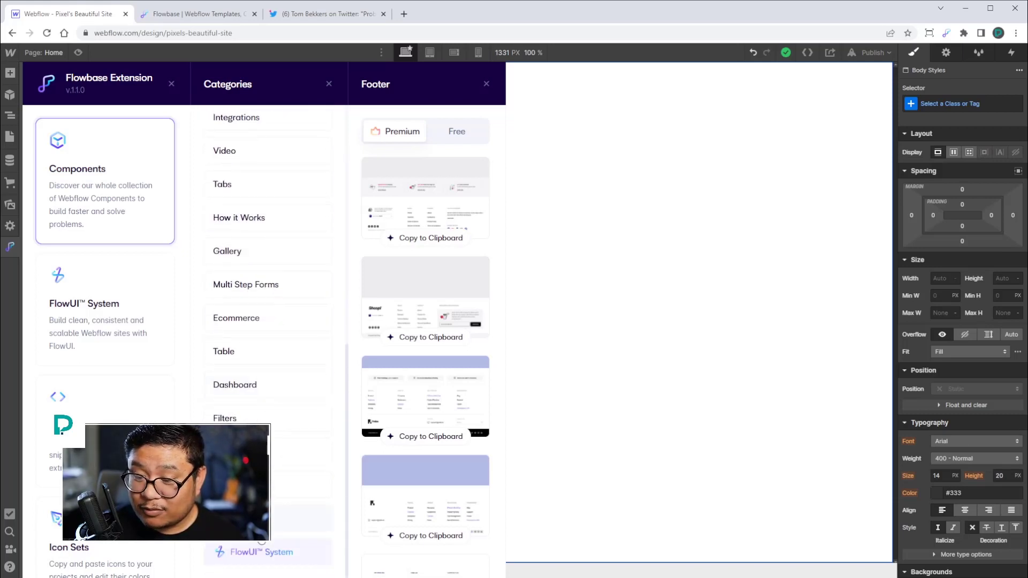
click(268, 293)
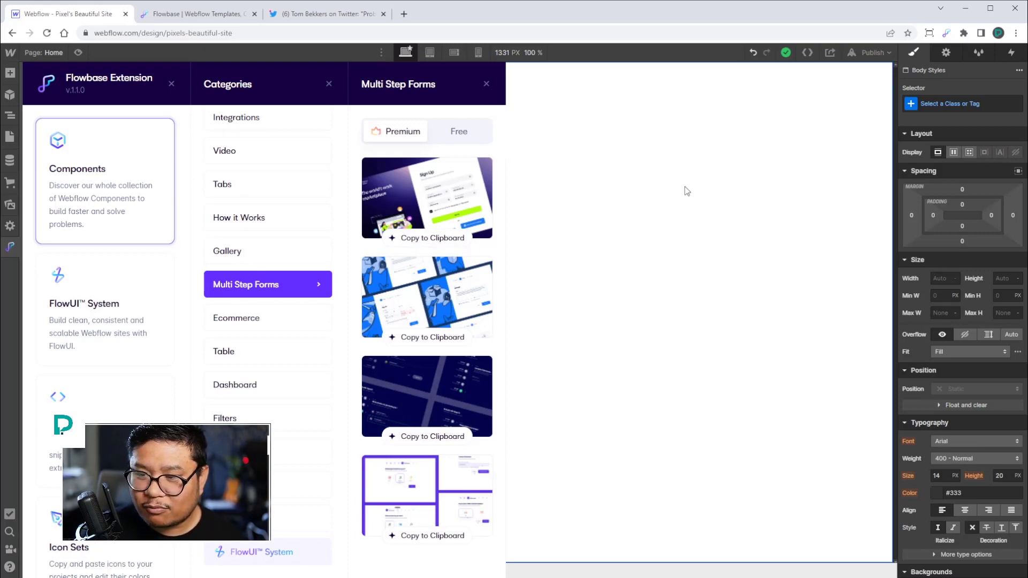
scroll(322, 292, up, 6)
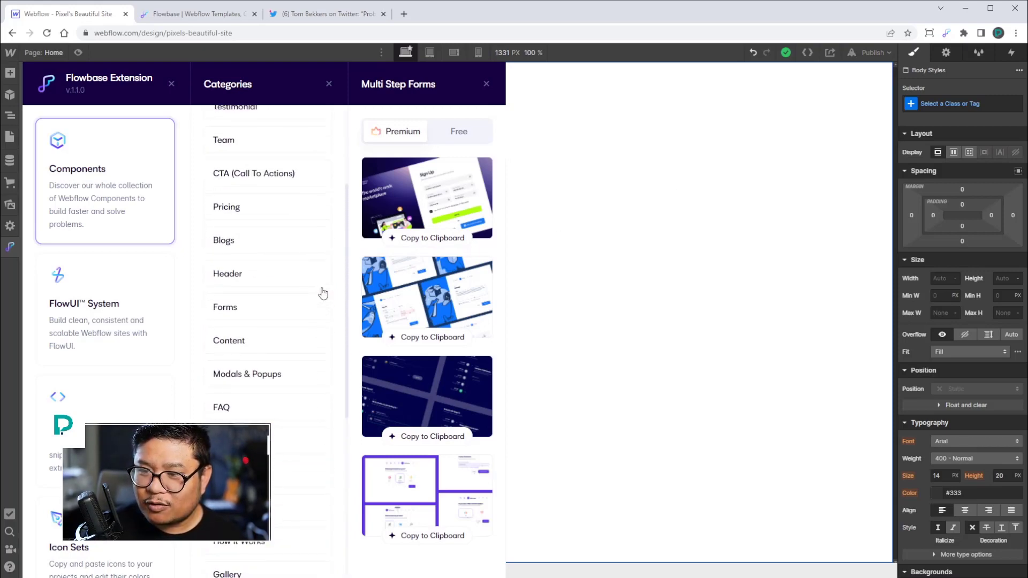
- Show the FlowUI System Navigation components in the Flowbase extension
scroll(321, 293, up, 3)
click(75, 314)
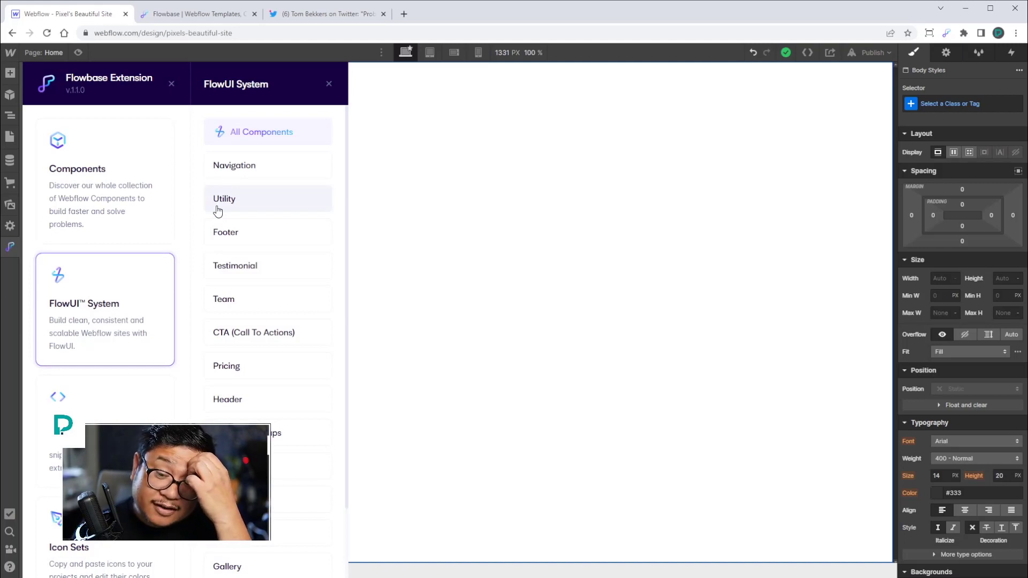
click(99, 212)
click(106, 304)
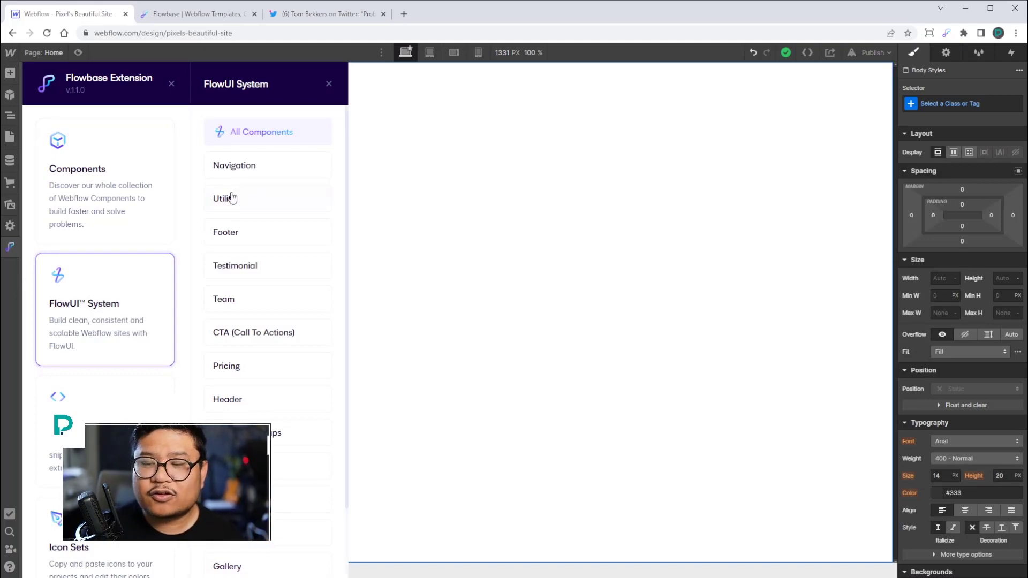
click(282, 170)
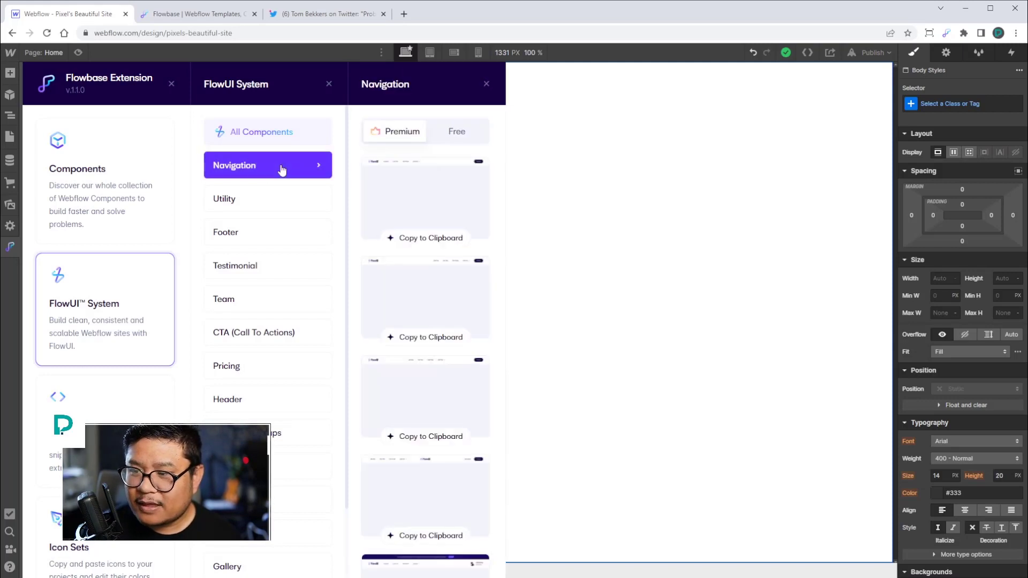
scroll(423, 247, down, 1)
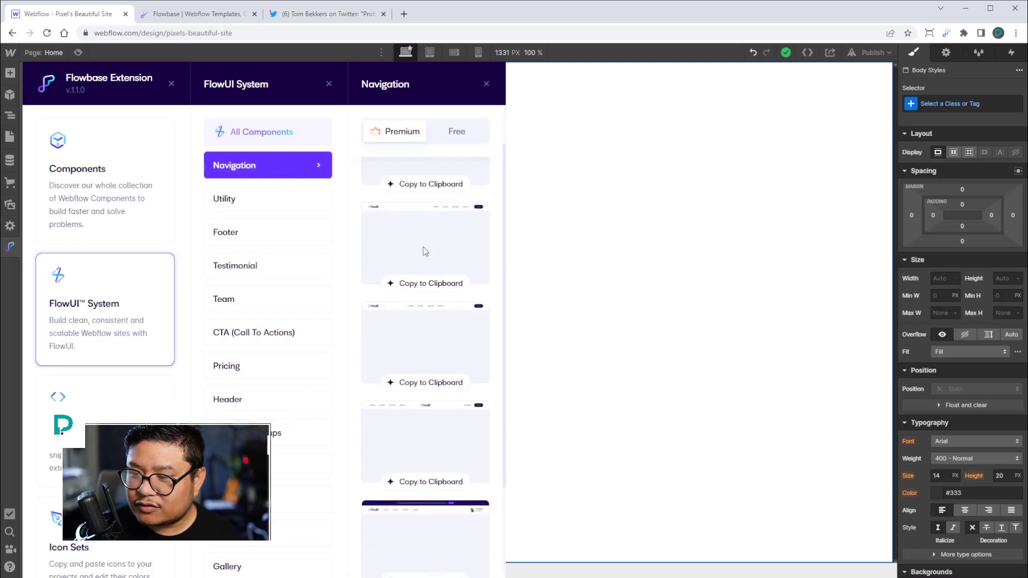
scroll(423, 246, up, 1)
- Copy the first FlowUI navigation and paste it into the page body
click(423, 242)
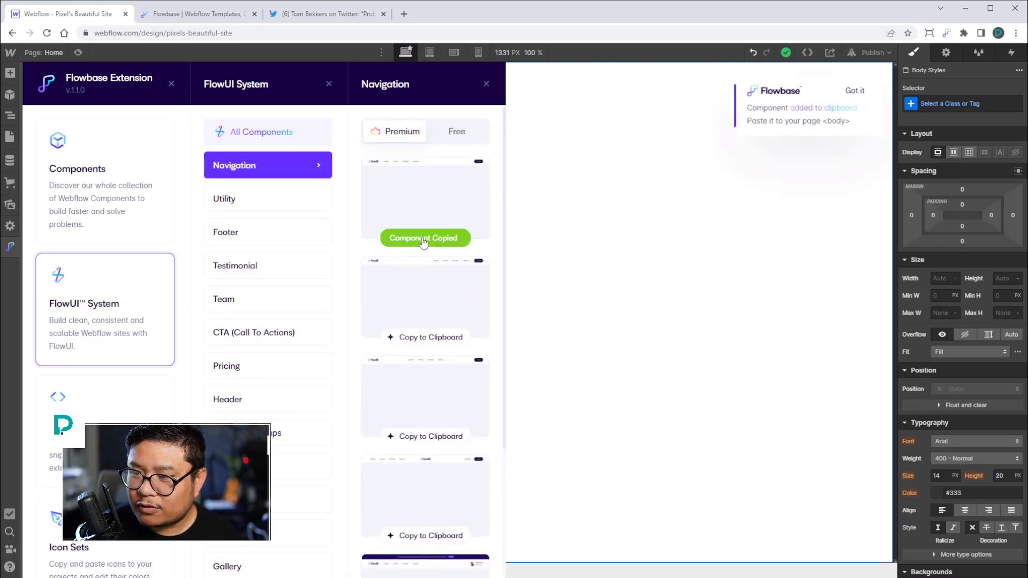
key(ctrl+v)
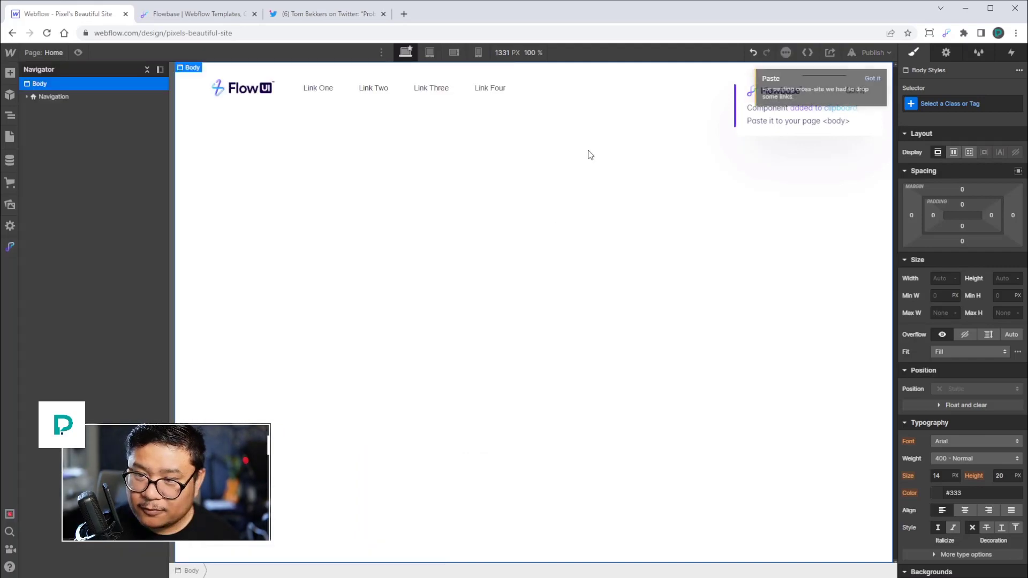
click(875, 78)
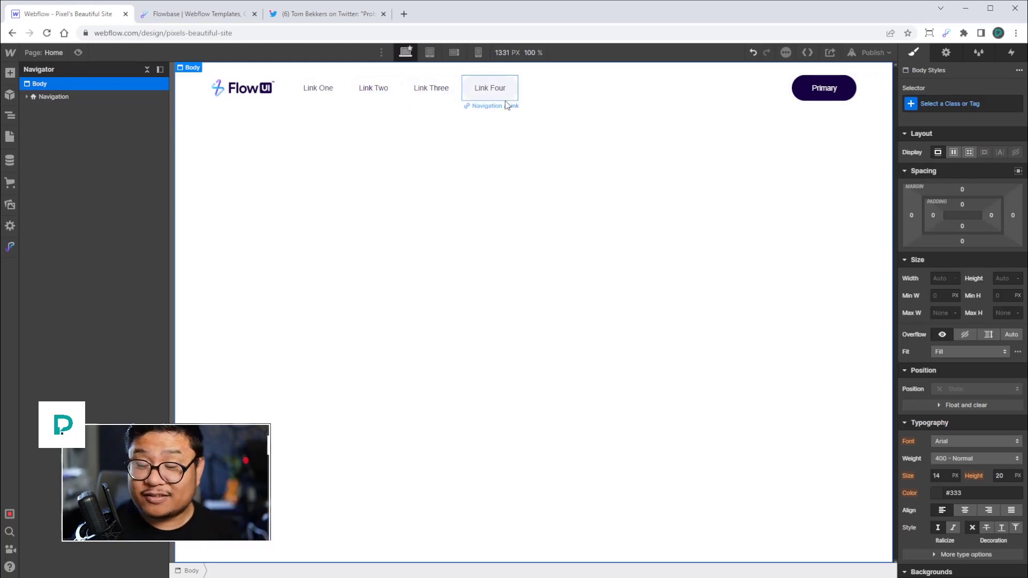
- Select the pasted Navigation and toggle Menu Show in its settings
click(122, 97)
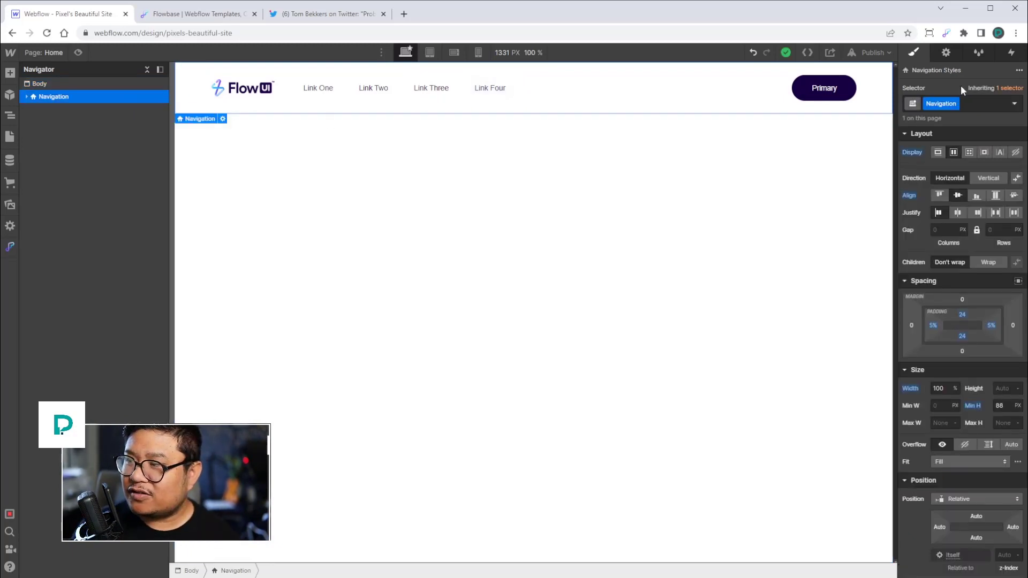
click(946, 53)
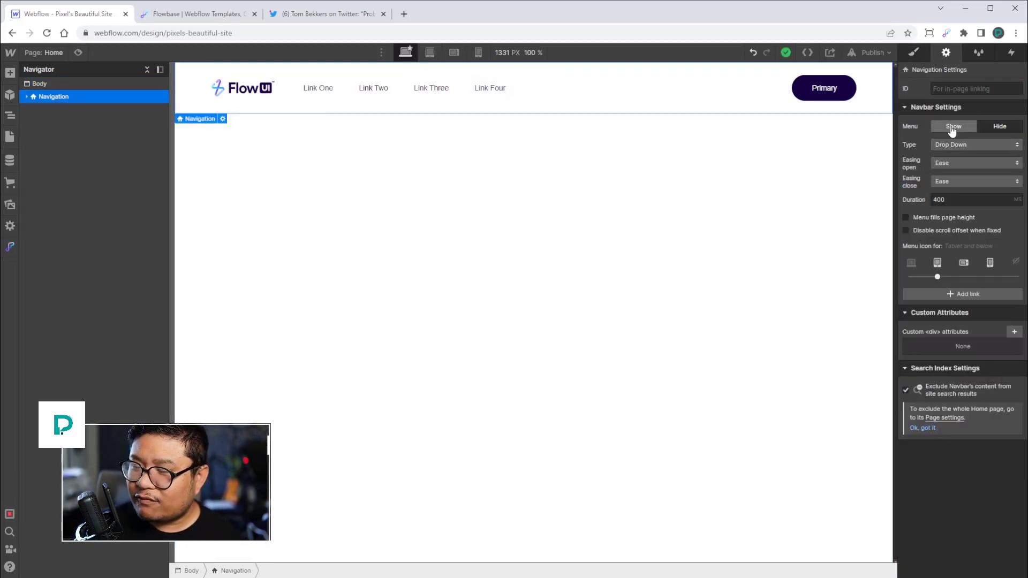
click(953, 128)
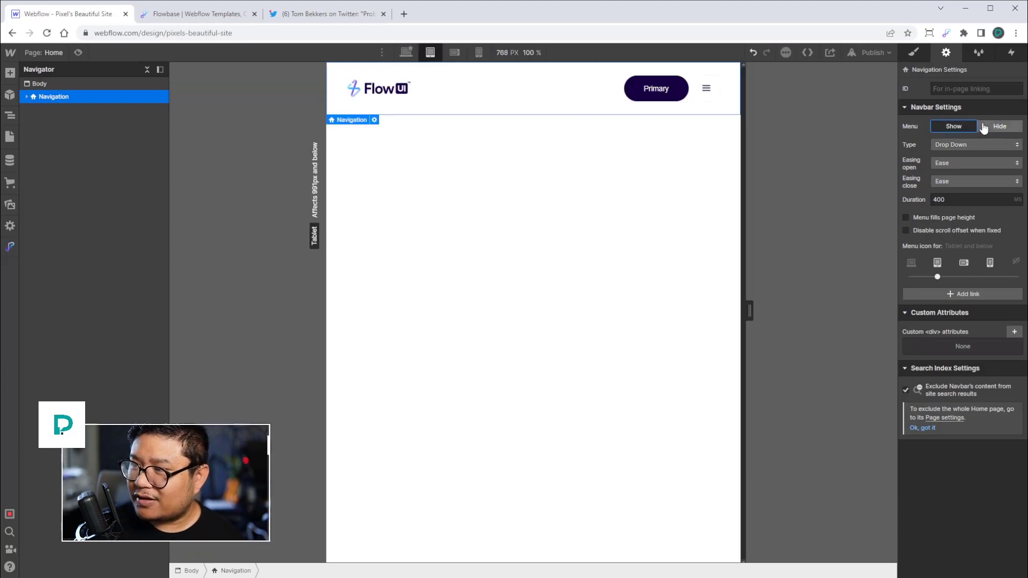
click(914, 52)
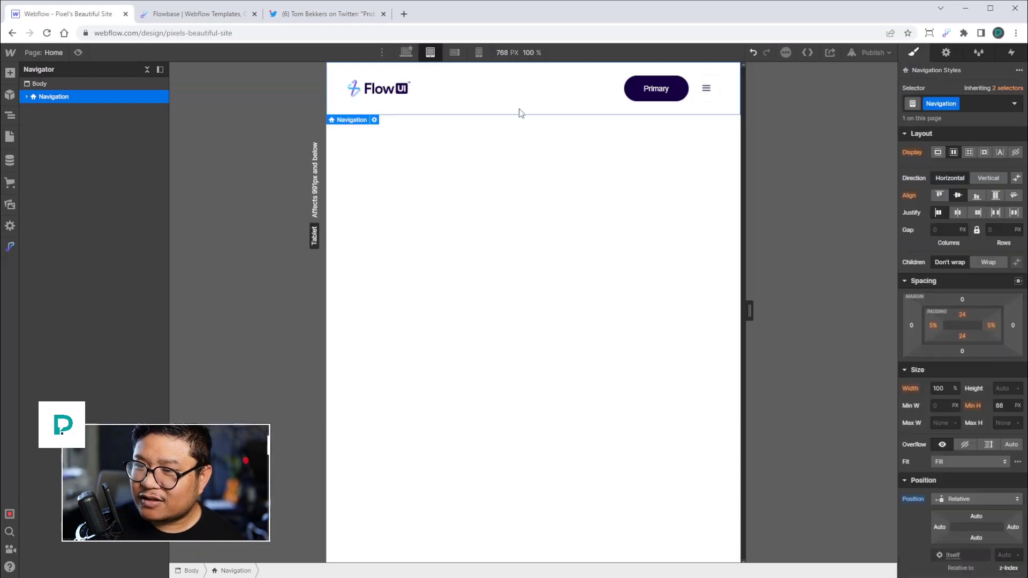
- Drag a native Navbar element onto the canvas below Navigation
click(10, 73)
scroll(88, 322, down, 10)
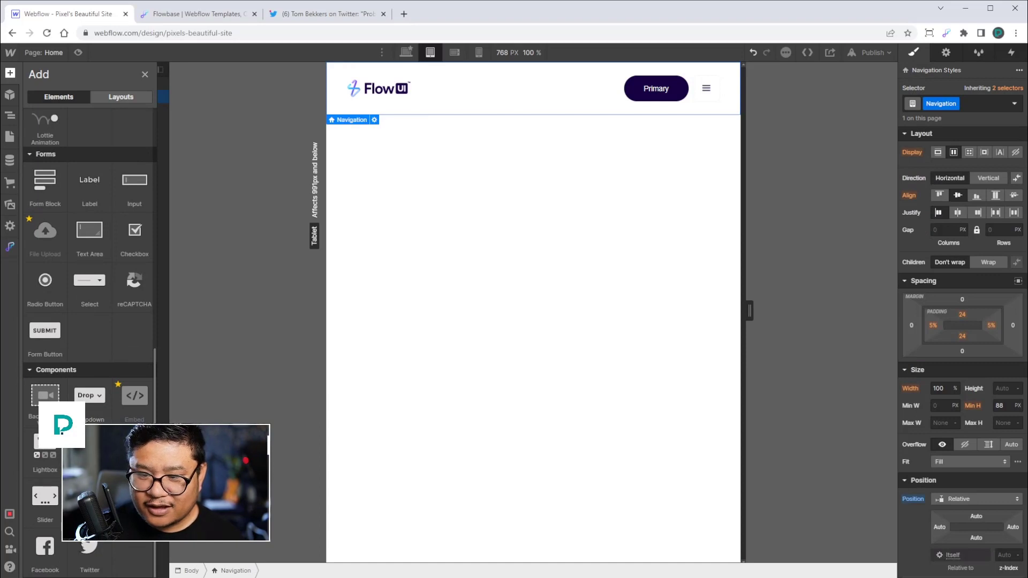
drag(150, 409, 466, 184)
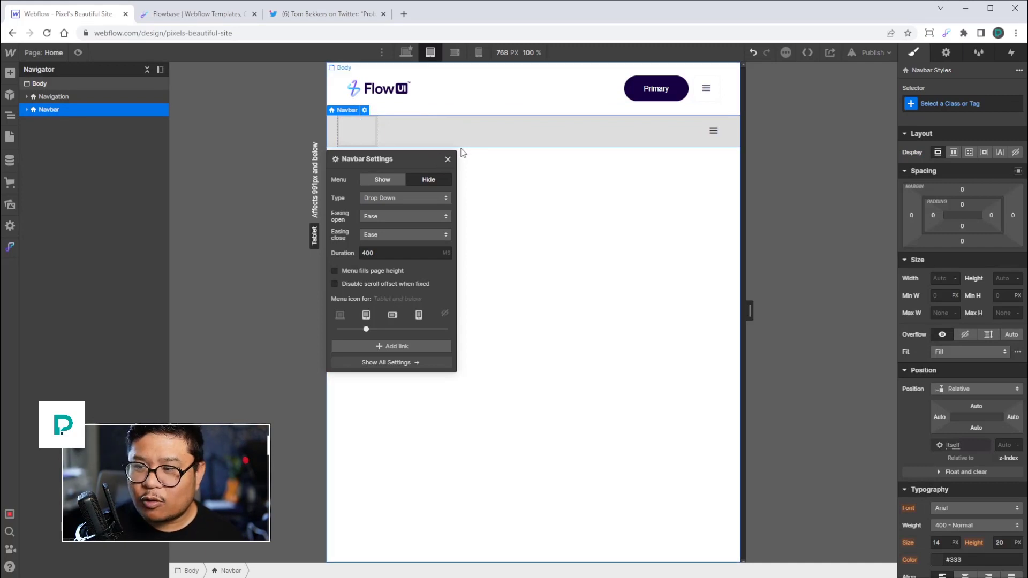
- Move Brand, Nav Menu and Menu Button out of the Navbar's Container, then delete the empty Container
click(116, 99)
click(106, 109)
click(30, 110)
click(33, 122)
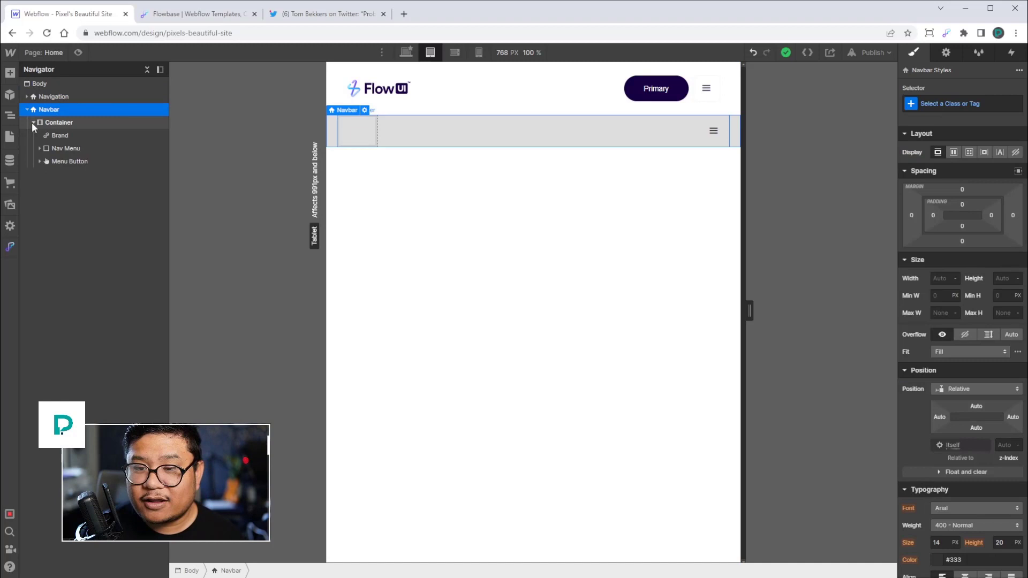
click(64, 123)
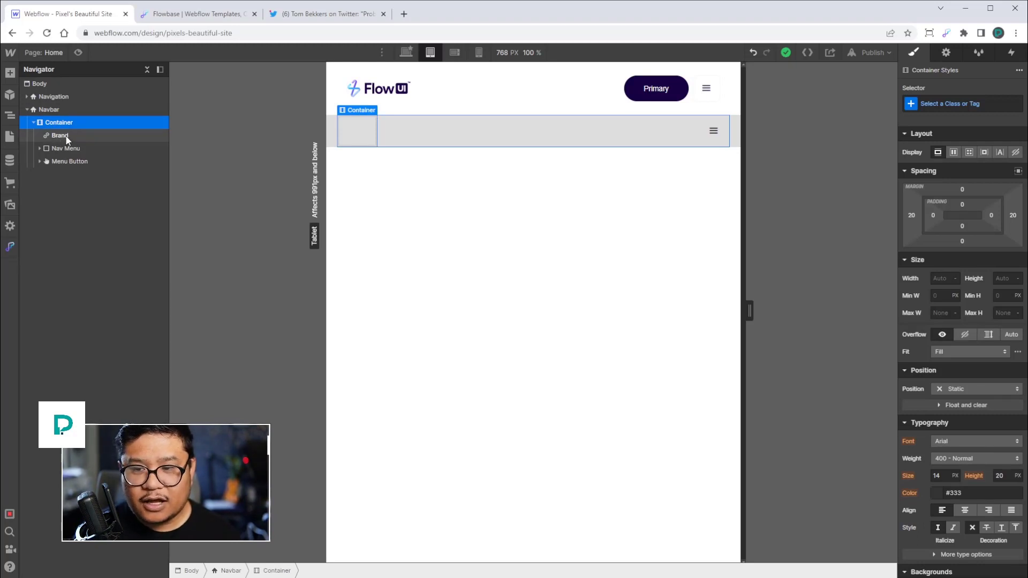
mouse_move(66, 138)
mouse_down()
mouse_move(68, 117)
mouse_move(51, 134)
mouse_move(61, 144)
mouse_up()
click(58, 156)
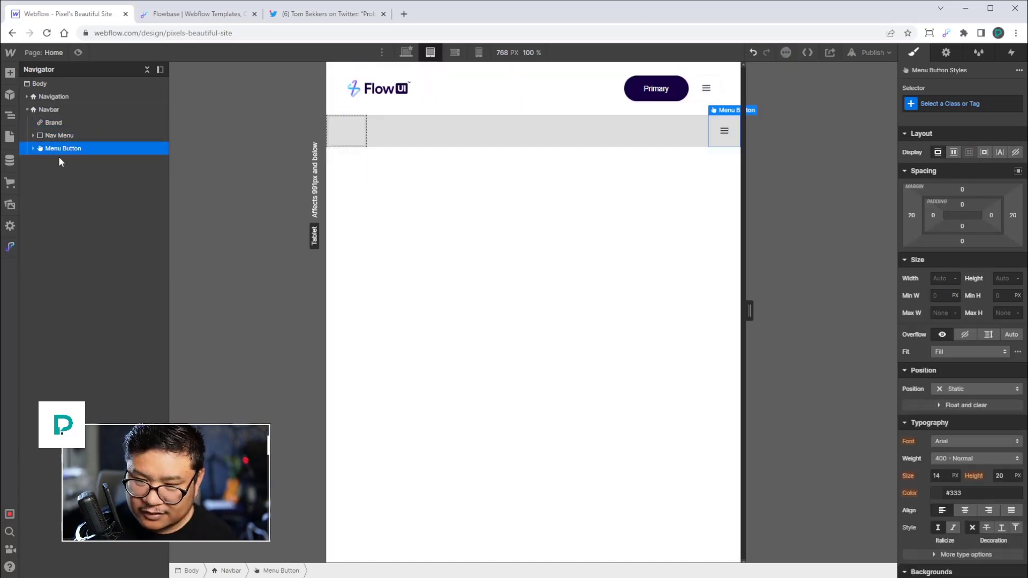
key(Delete)
- Add a Div Block to the Navbar, move Brand, Nav Menu and Menu Button into it, and view at desktop width
click(48, 109)
key(ctrl+k)
text(div)
key(Return)
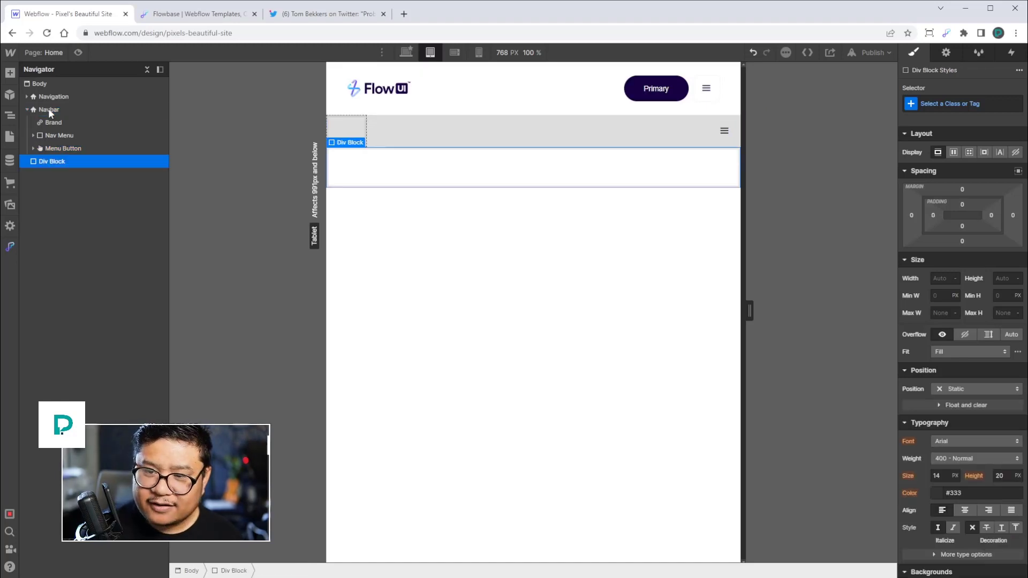
drag(53, 130, 58, 159)
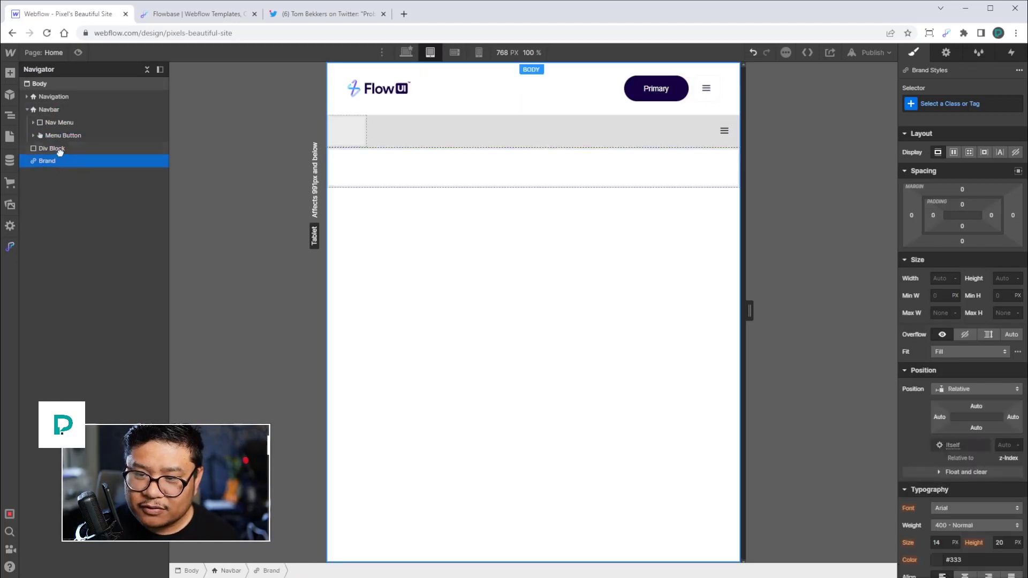
drag(63, 123, 117, 155)
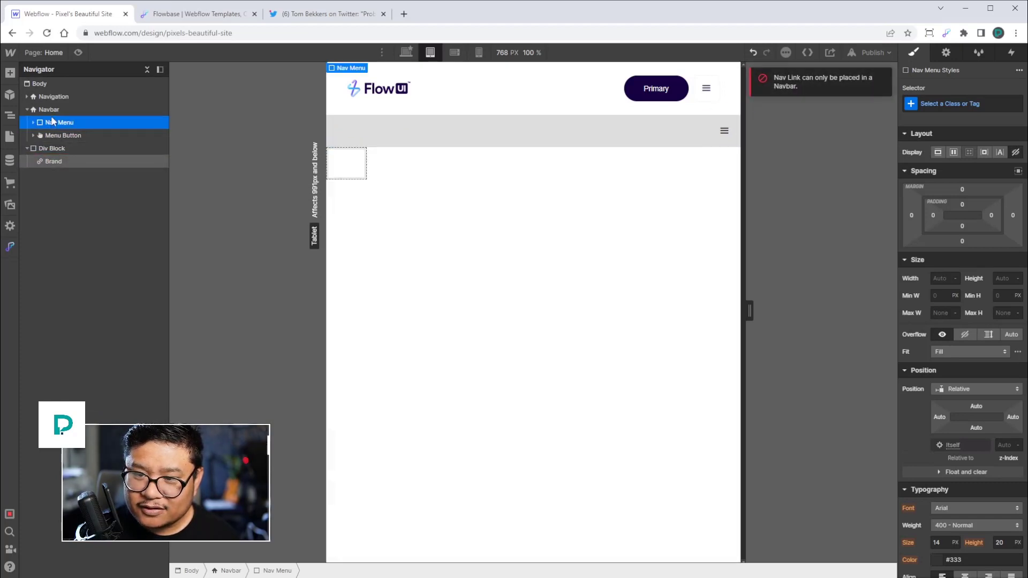
drag(61, 136, 82, 142)
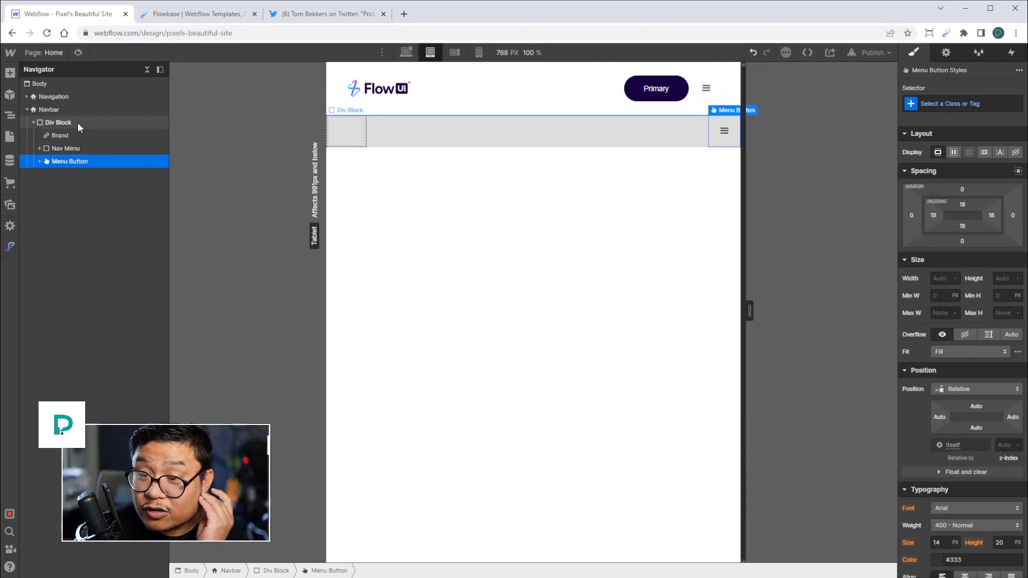
click(76, 124)
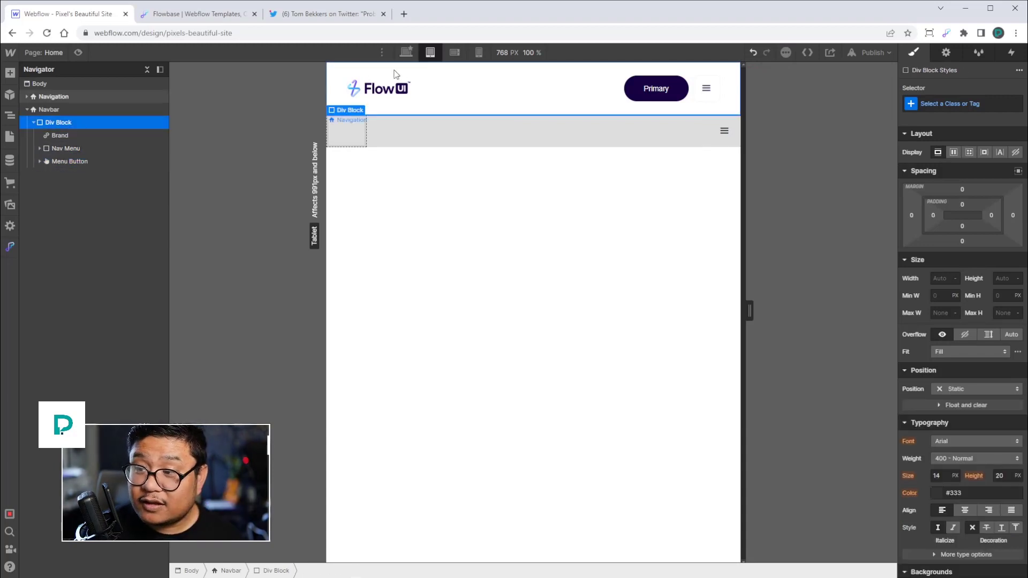
click(406, 52)
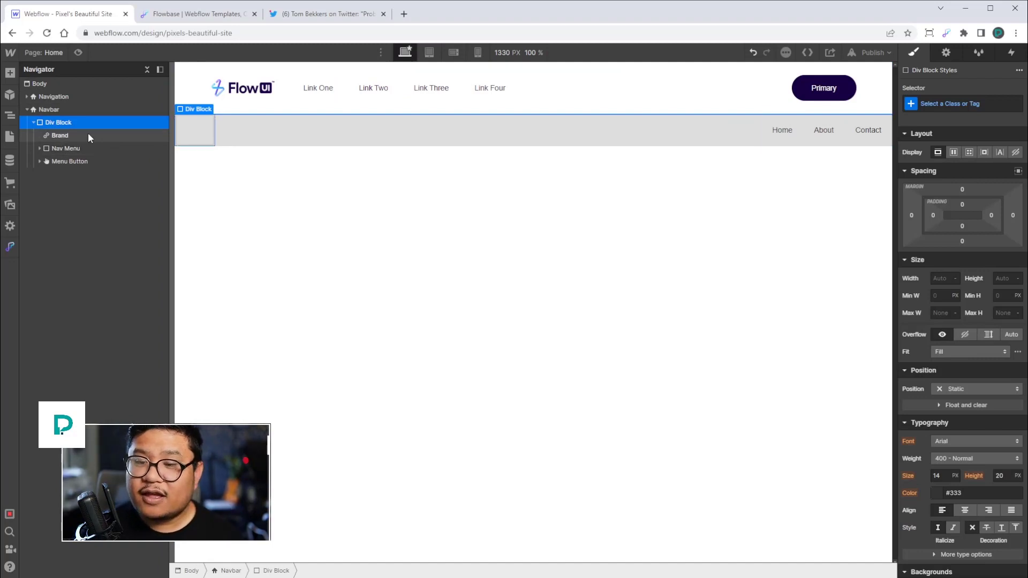
- Delete the Navbar, then expand Navigation's Container, Link Wrapper and Wrapper in the Navigator
click(51, 109)
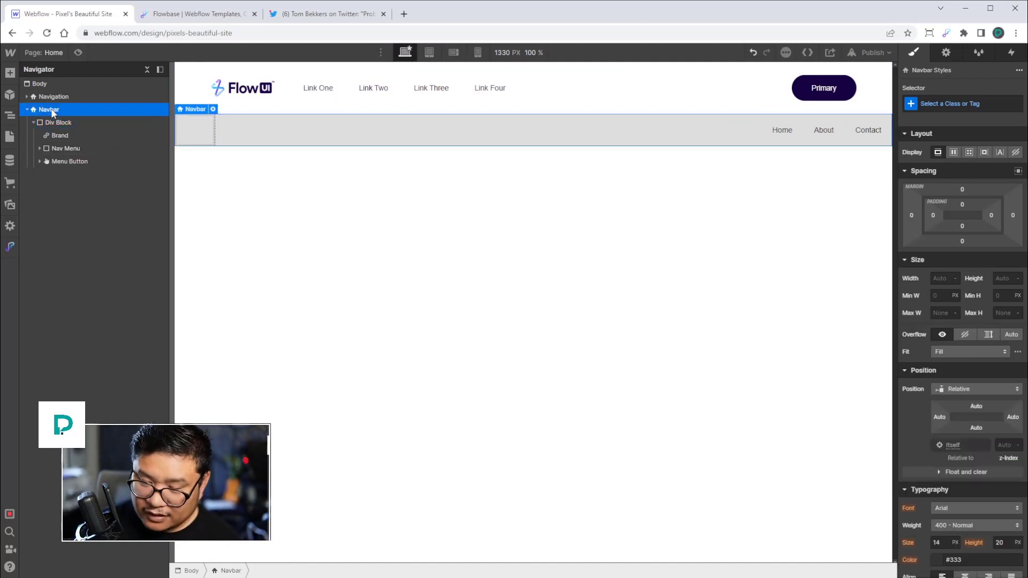
key(Delete)
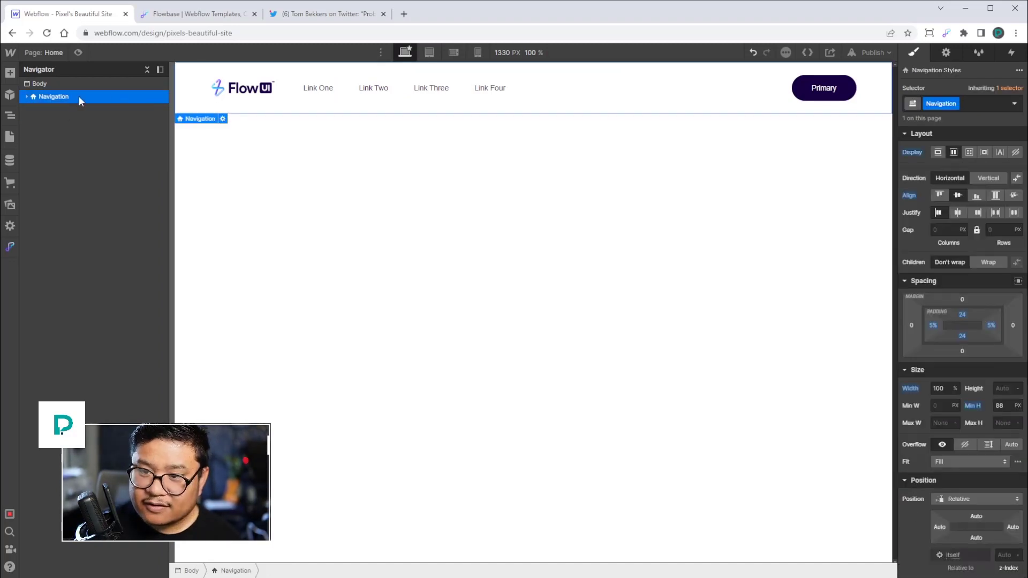
click(27, 97)
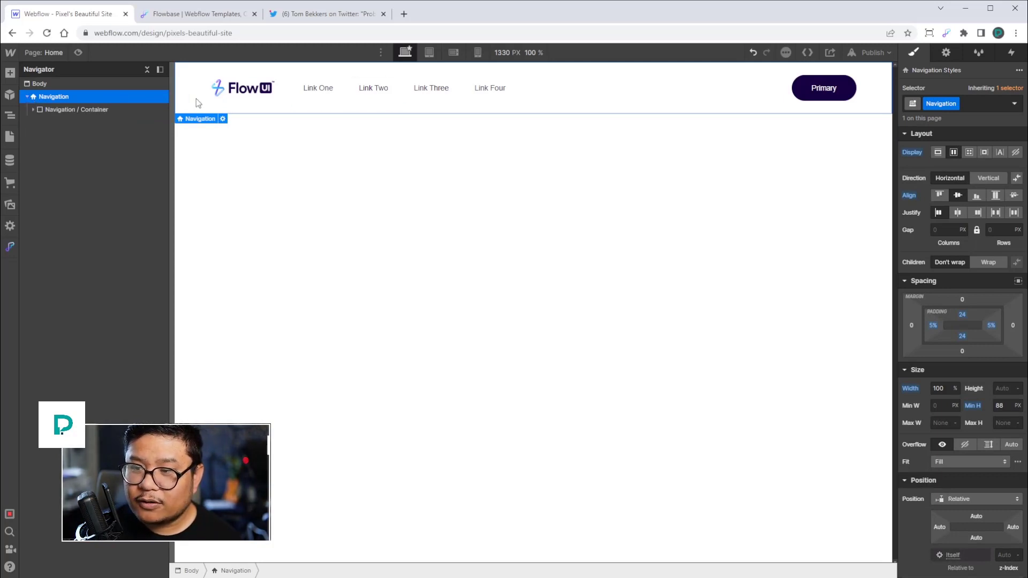
click(33, 109)
click(40, 122)
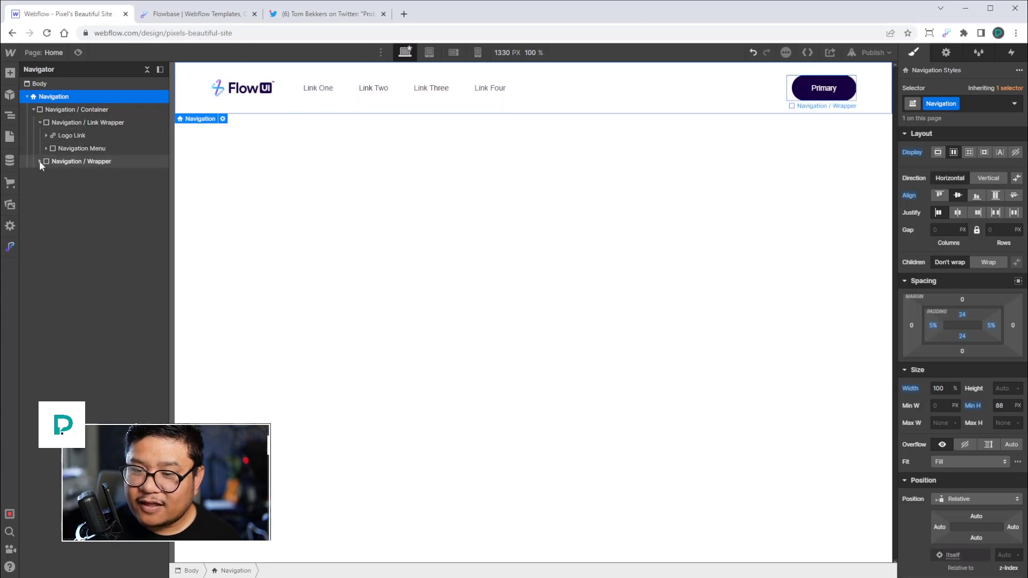
click(40, 161)
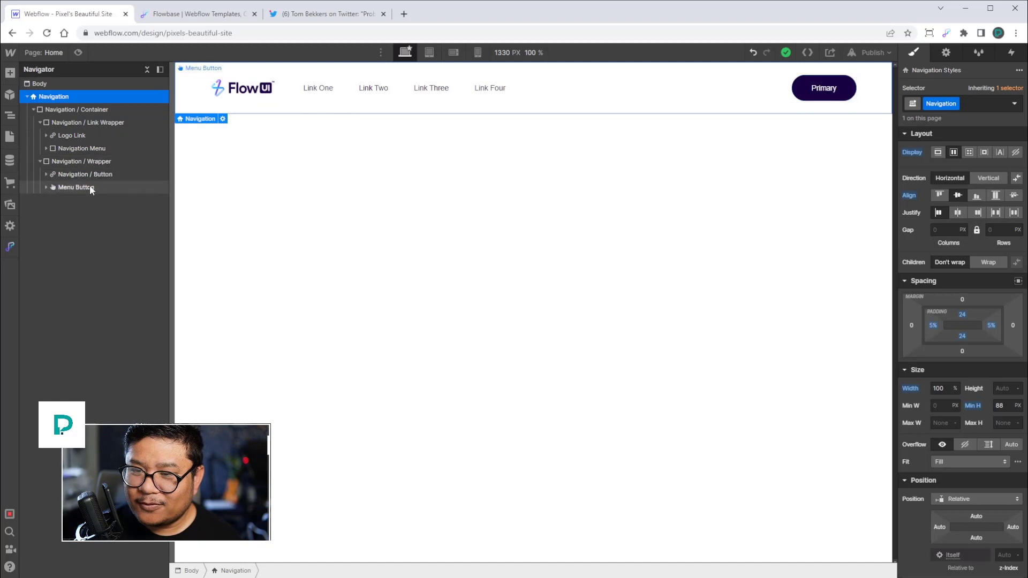
- Select Navigation's Container, Link Wrapper and Wrapper in turn, then the whole Navigation section
click(87, 111)
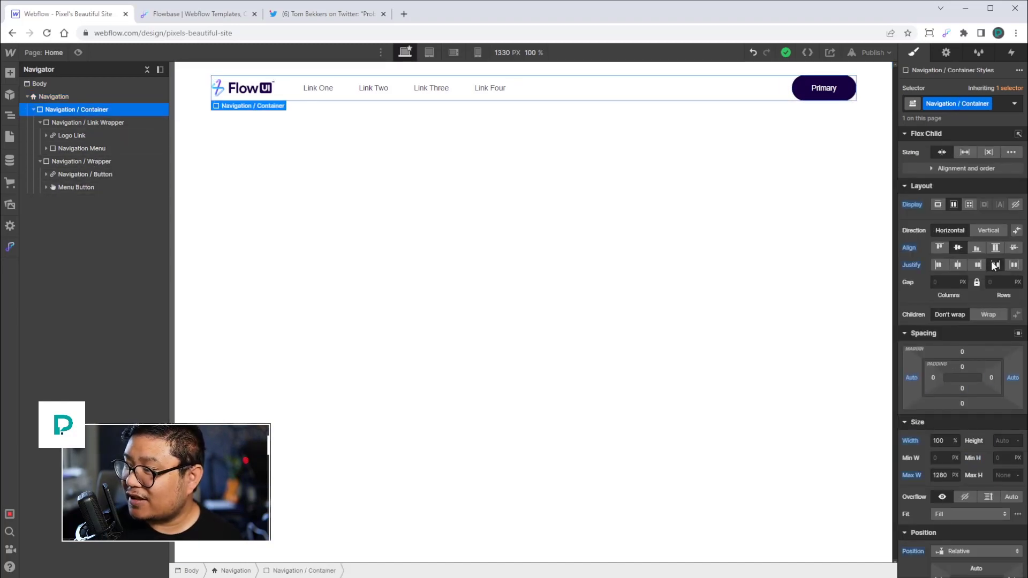
click(97, 123)
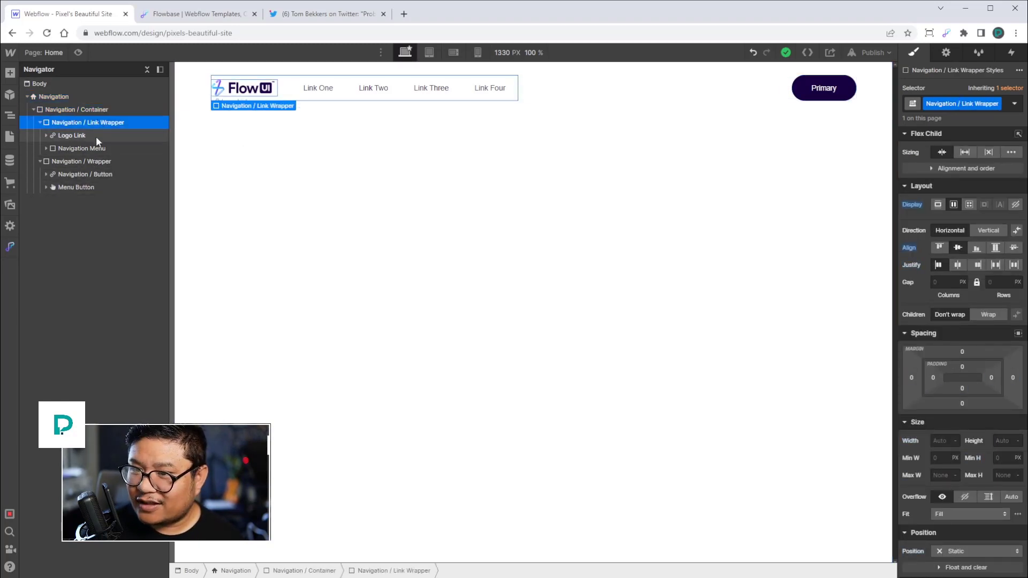
click(85, 161)
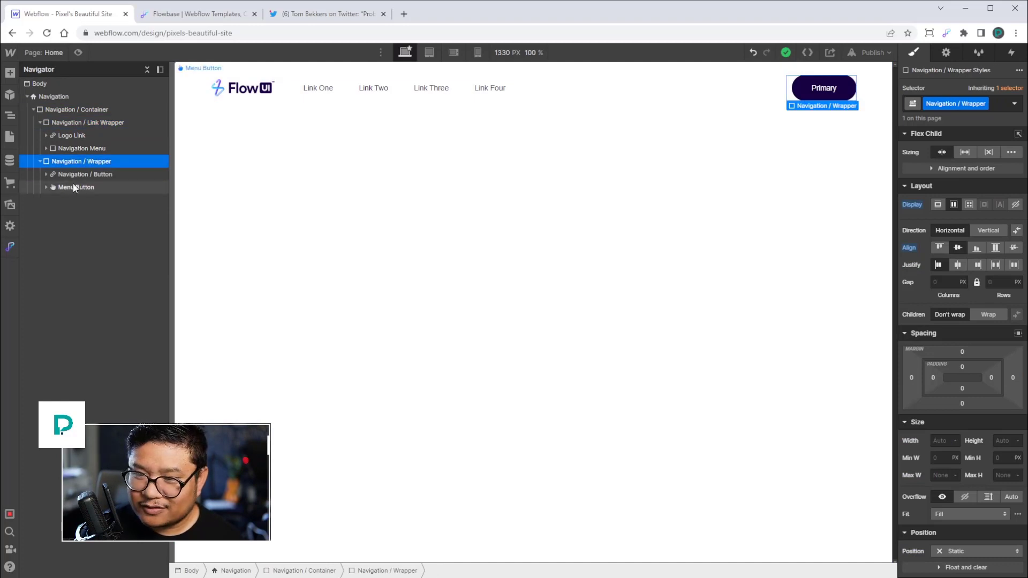
click(51, 96)
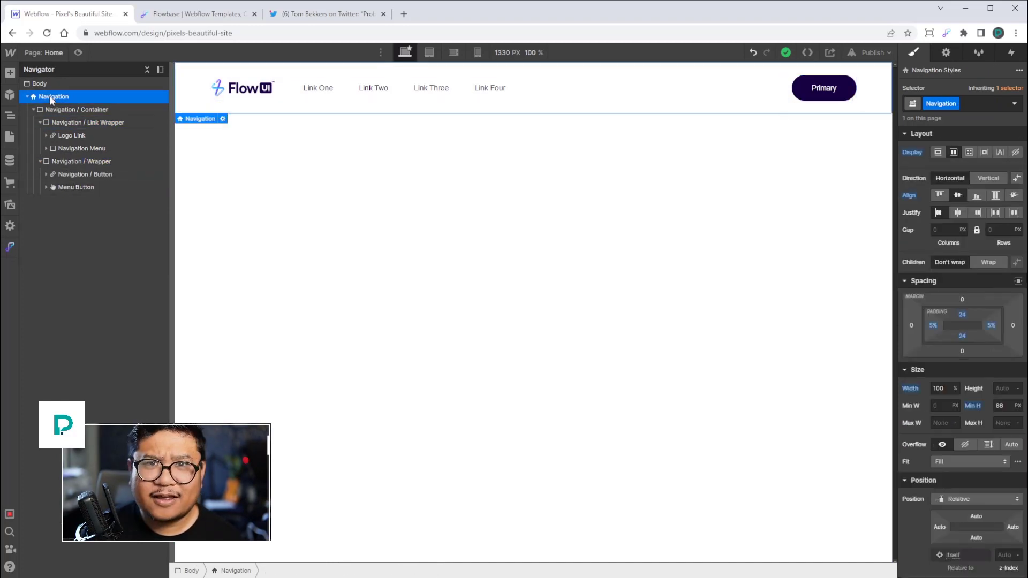
key(Delete)
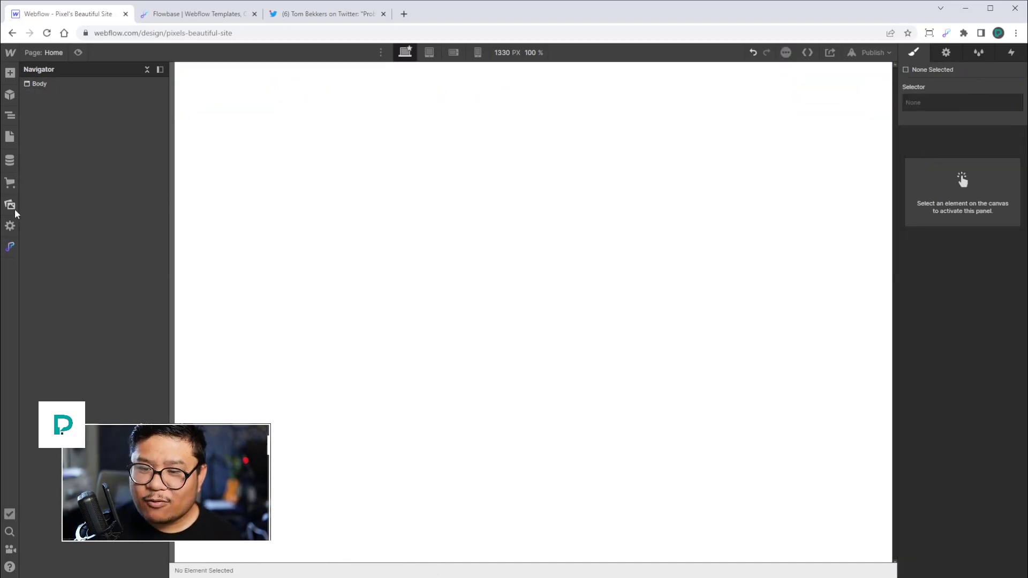
click(11, 247)
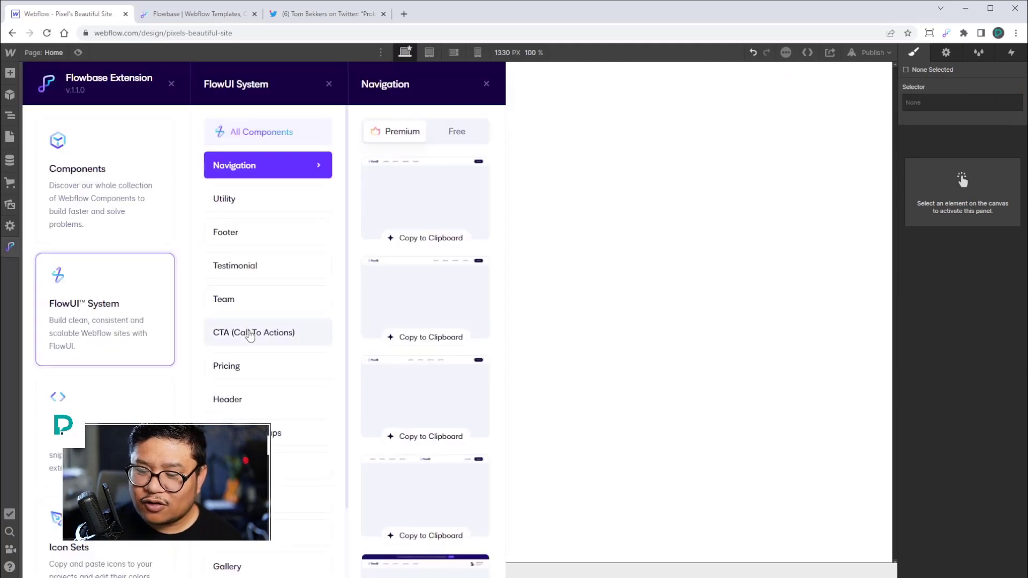
scroll(250, 337, down, 2)
click(164, 414)
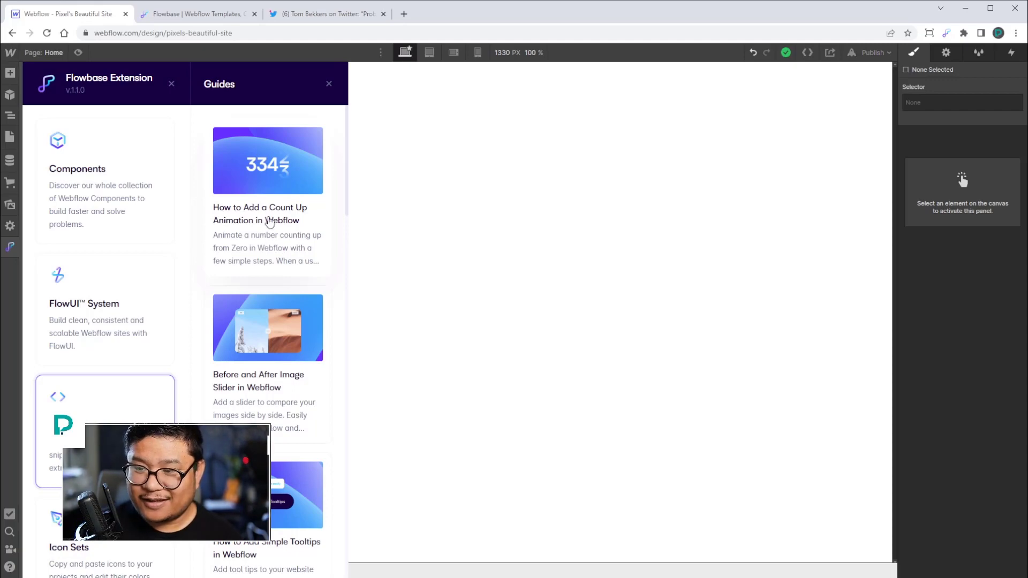
click(267, 235)
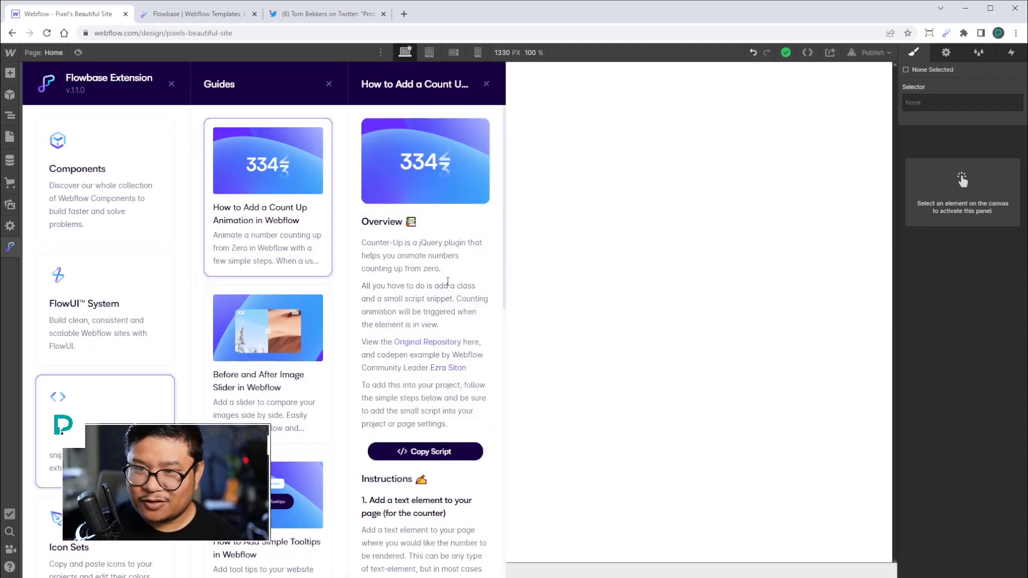
scroll(448, 282, down, 7)
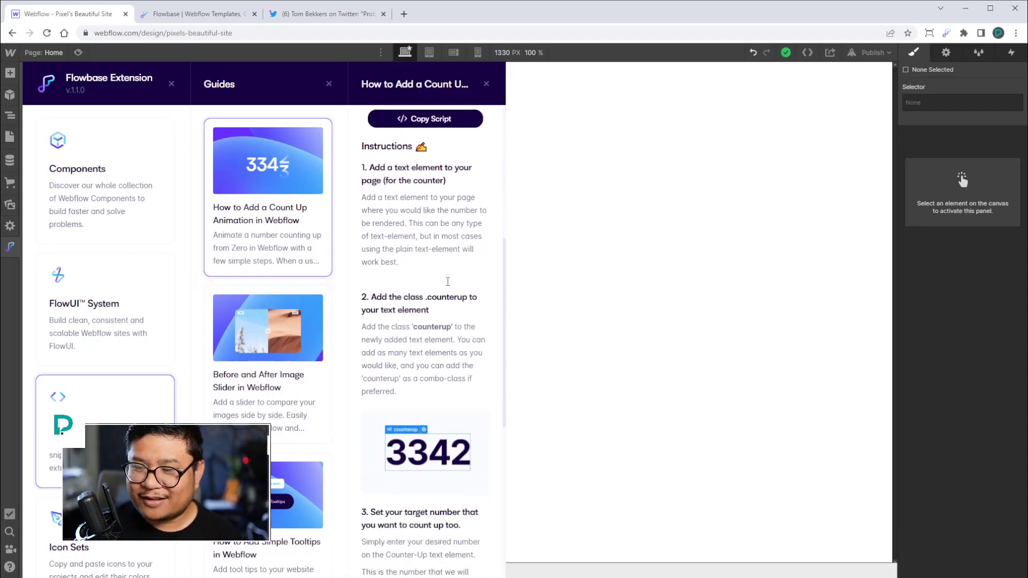
scroll(448, 282, down, 3)
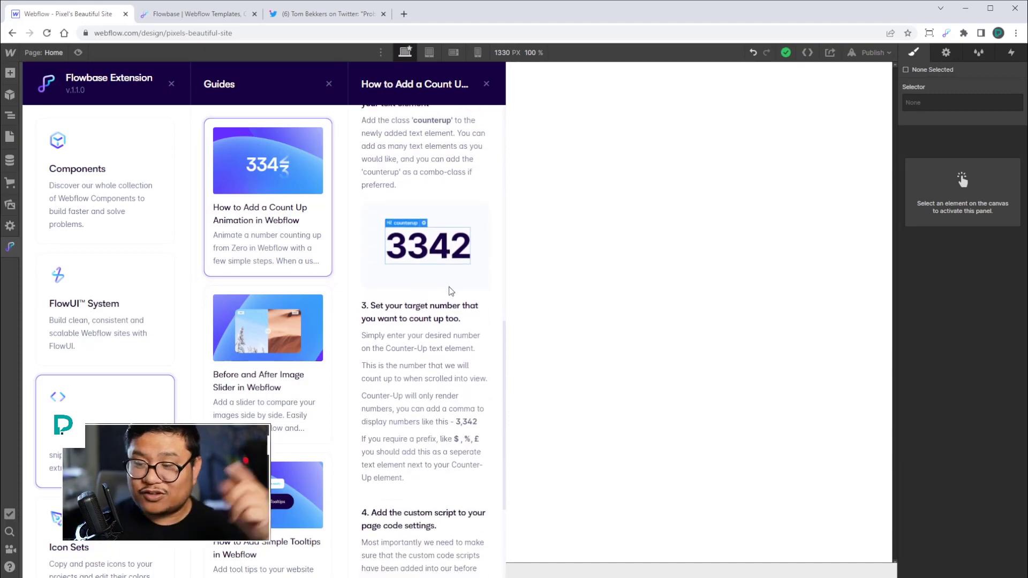
scroll(449, 290, down, 3)
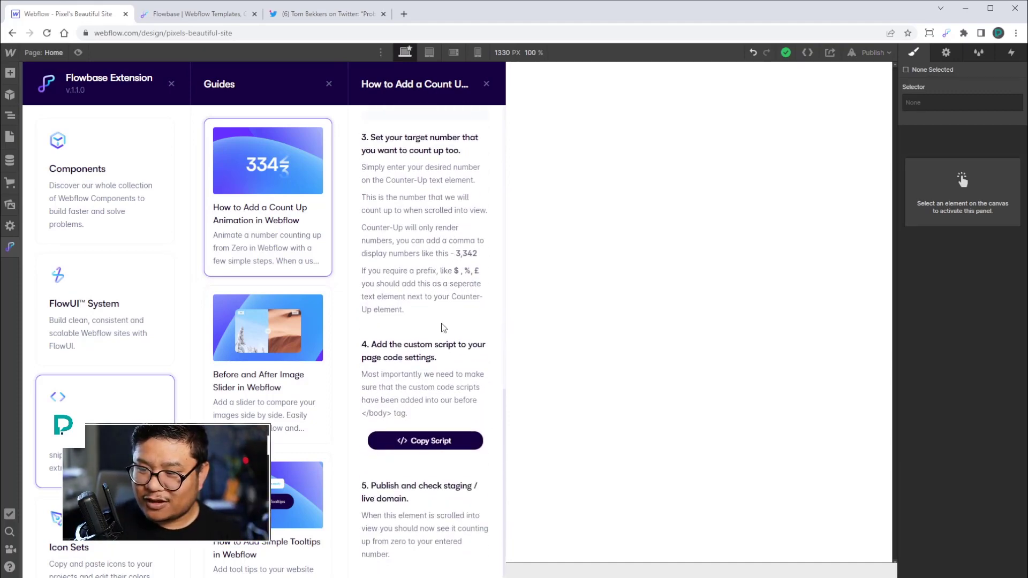
scroll(413, 268, up, 1)
scroll(420, 429, down, 1)
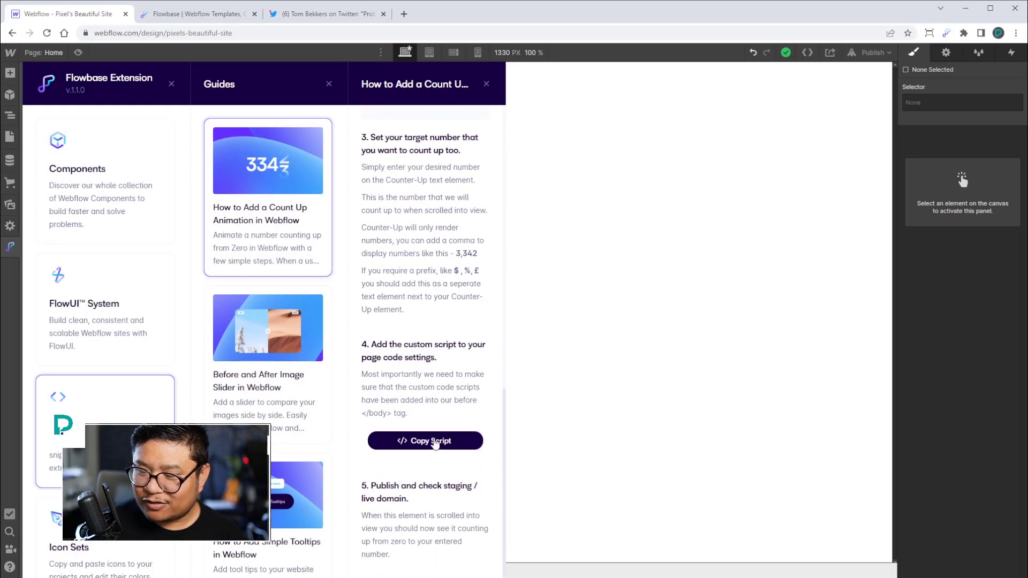
click(439, 443)
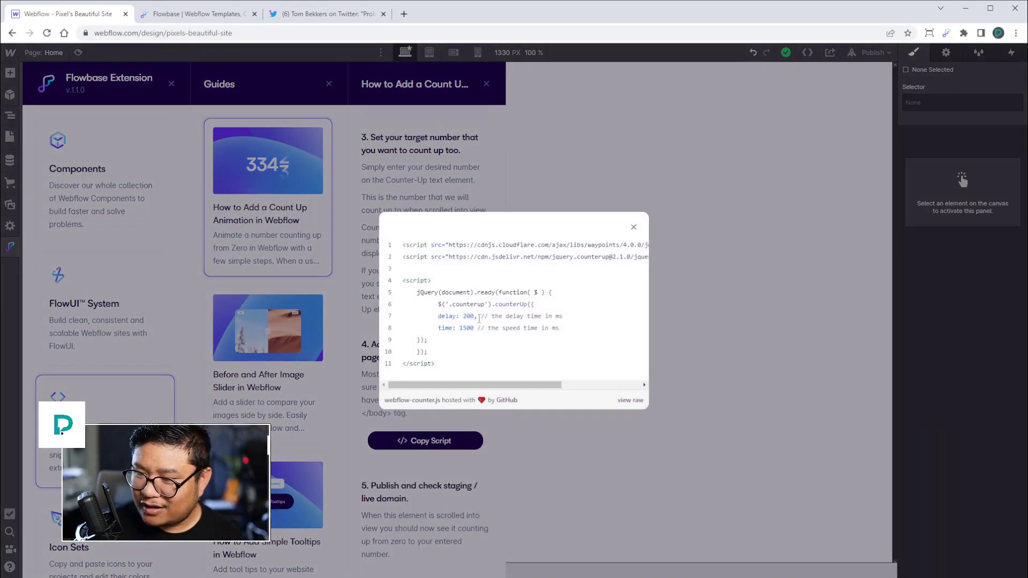
key(ctrl+a)
click(489, 349)
drag(456, 369, 401, 250)
click(635, 229)
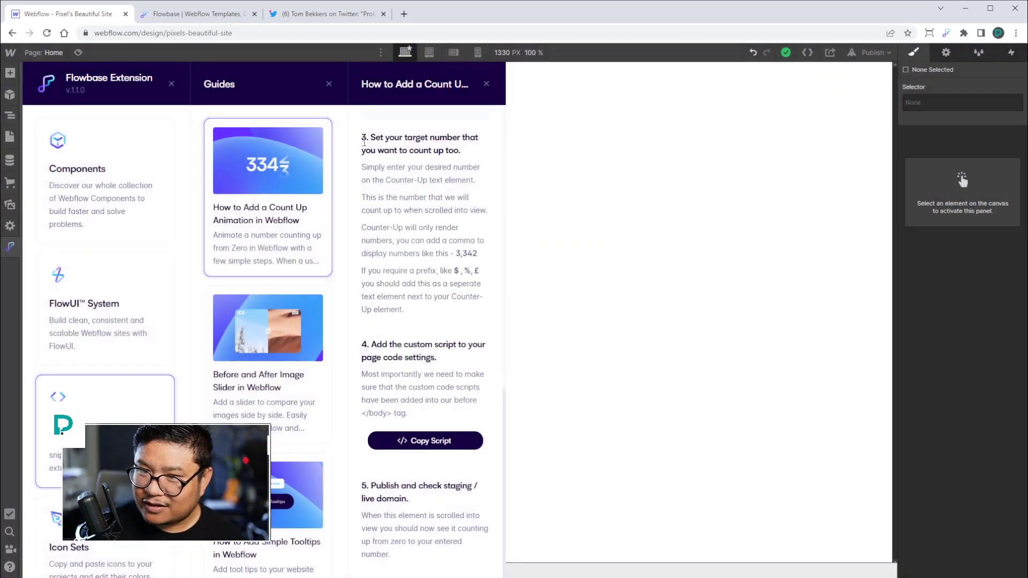
click(9, 136)
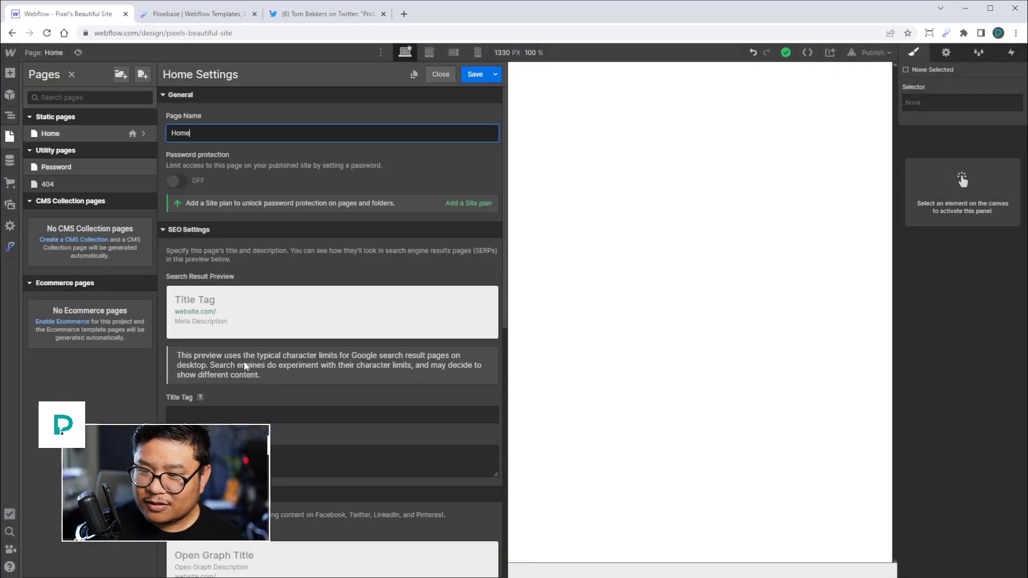
scroll(249, 379, down, 10)
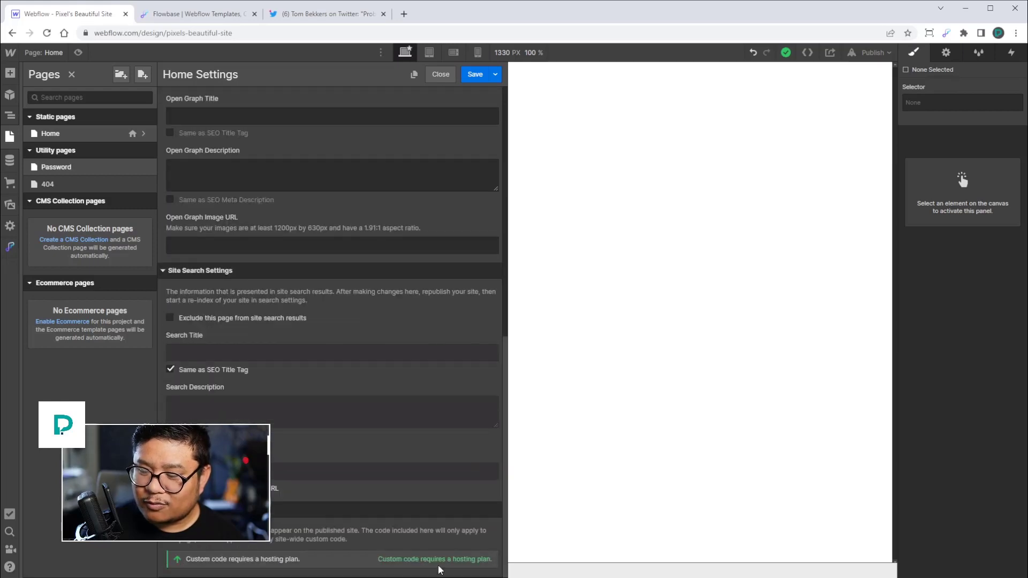
click(441, 75)
- Reopen the Flowbase extension and browse its Icon Sets
click(134, 135)
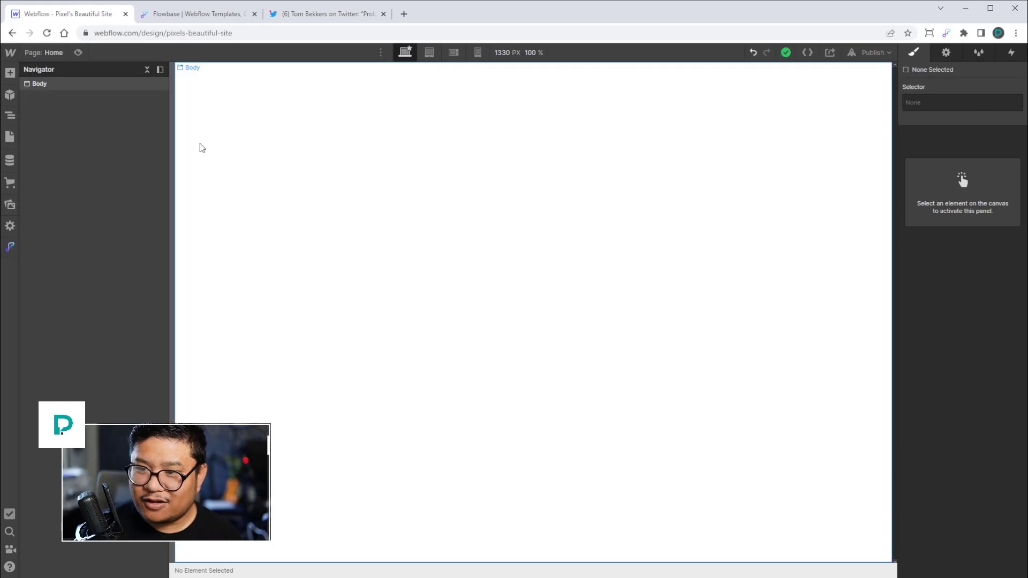
click(11, 247)
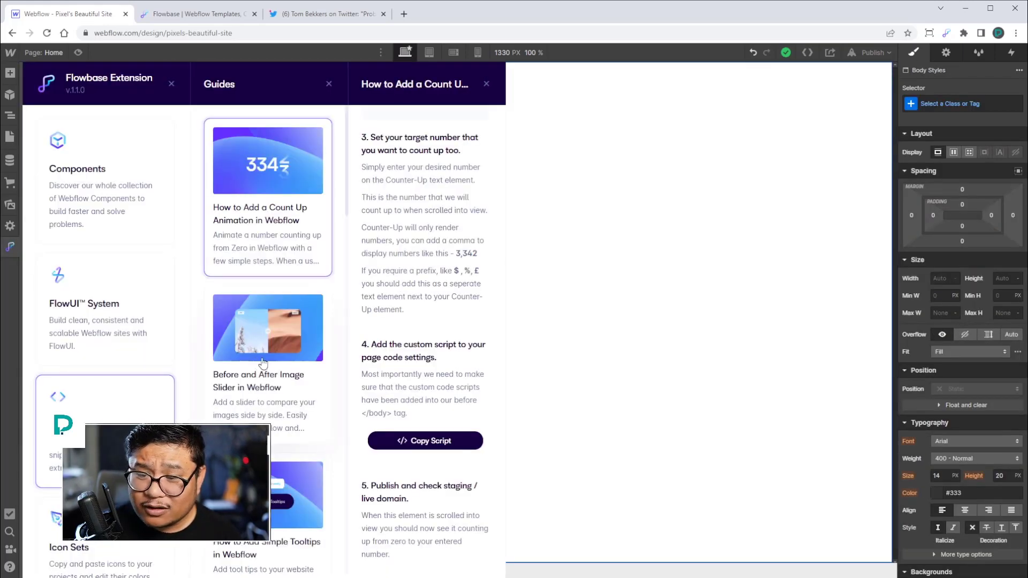
scroll(261, 364, down, 2)
scroll(104, 343, down, 1)
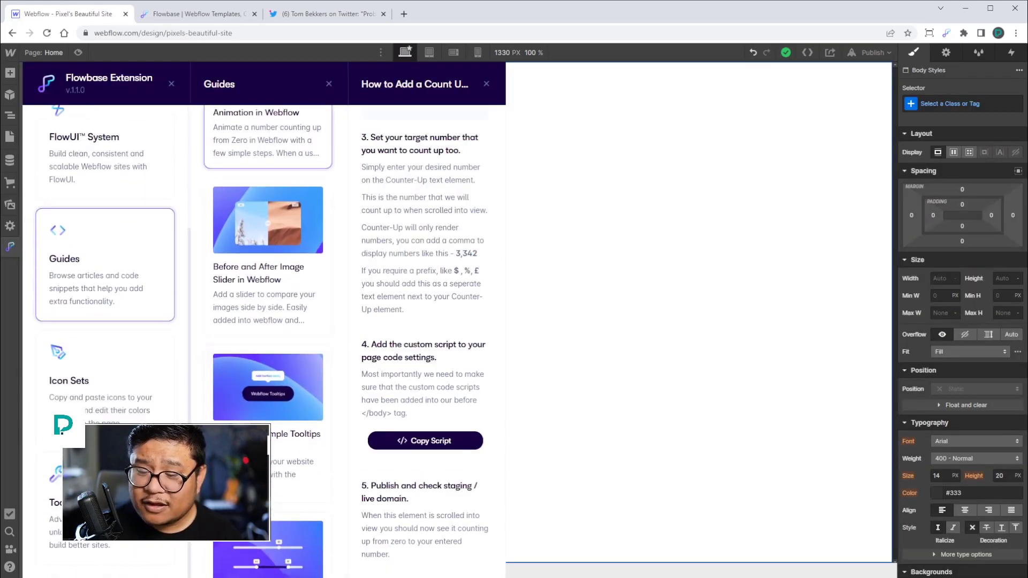
click(118, 403)
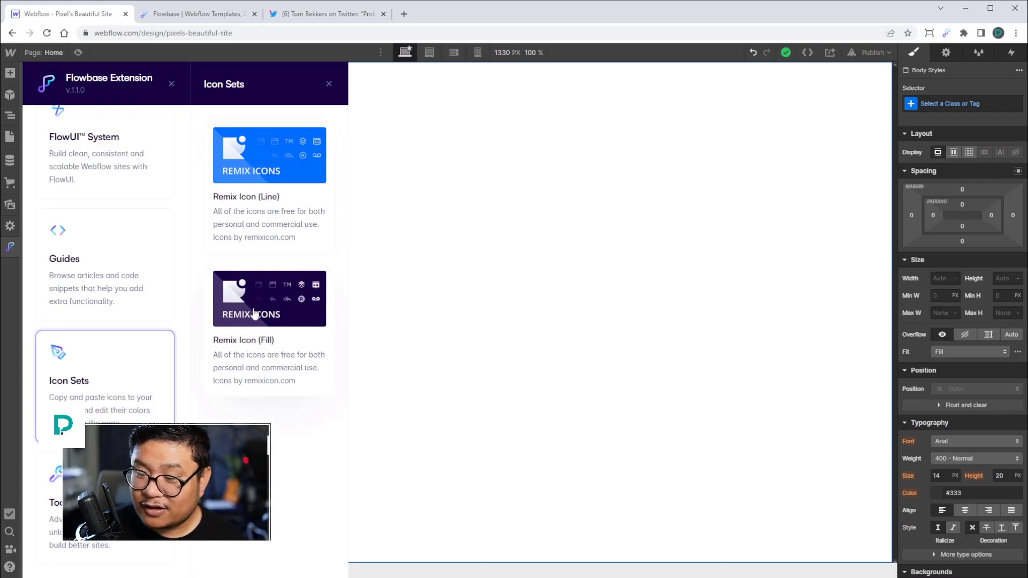
- Search 'edit' in Remix Icon (Fill), copy the second edit icon, and close the extension
click(264, 310)
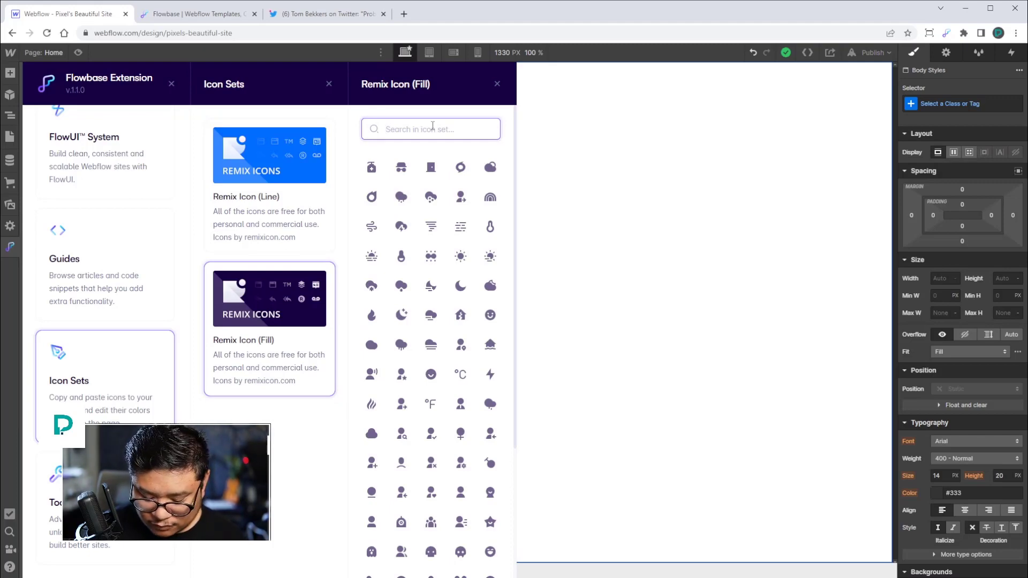
text(edit)
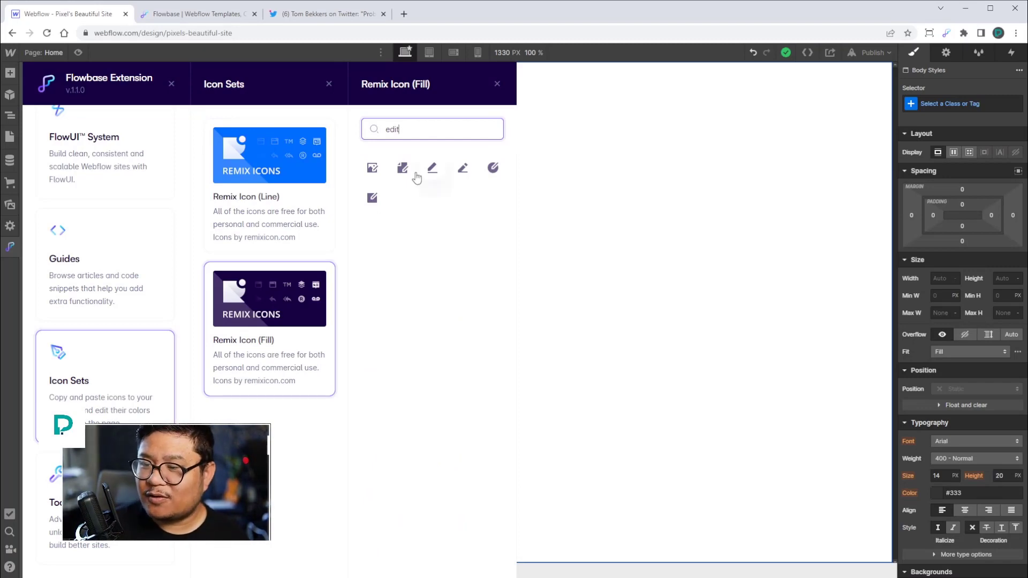
click(404, 170)
click(403, 170)
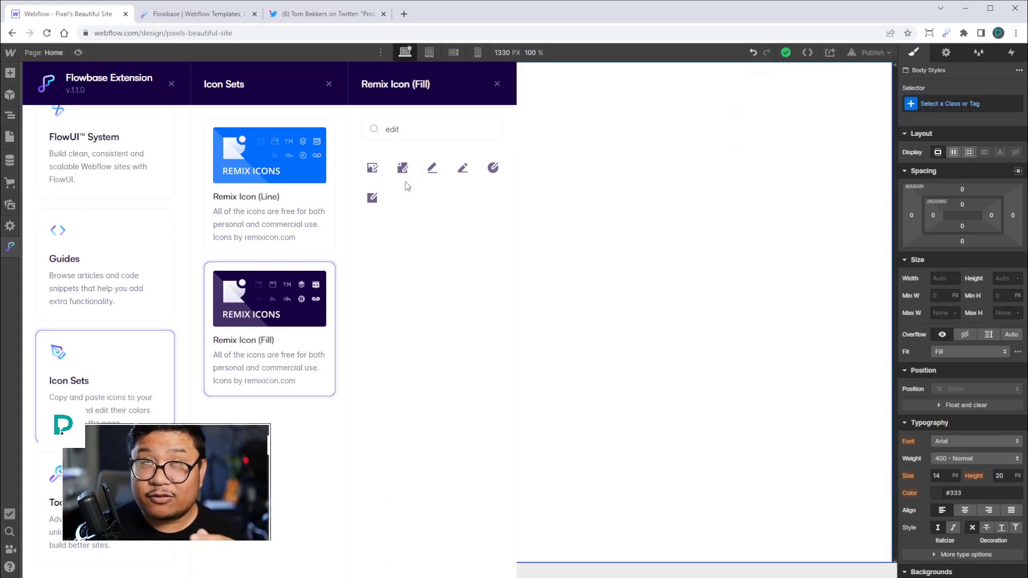
key(z)
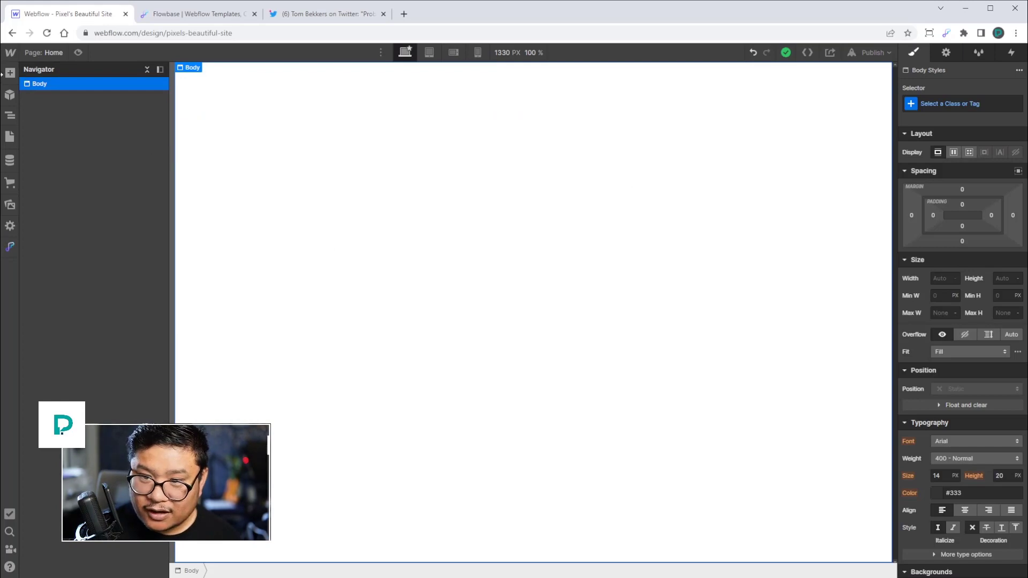
- Drag the Hero layout from the Add panel's Layouts onto the empty page
key(ctrl+k)
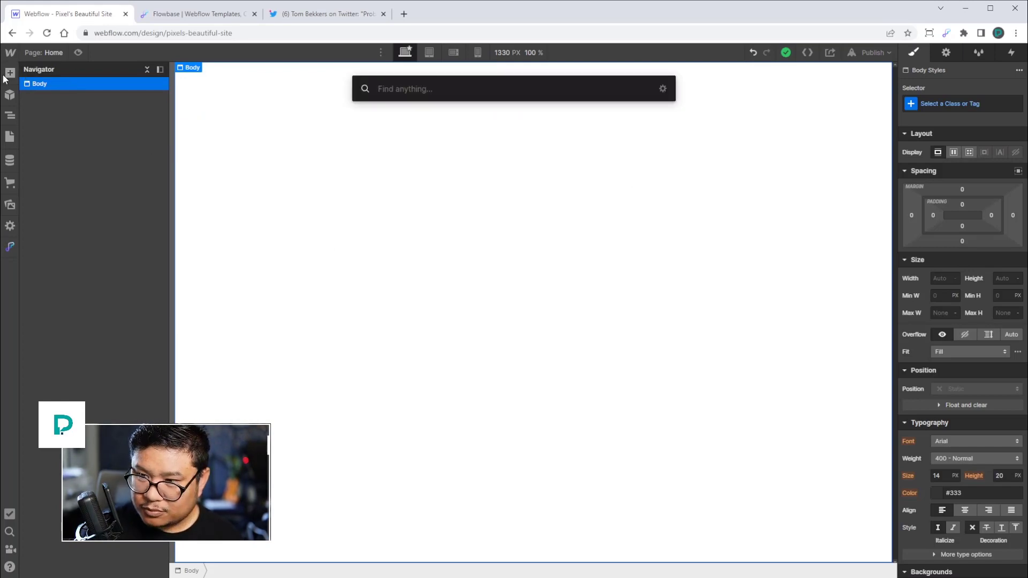
click(9, 73)
click(10, 73)
click(120, 96)
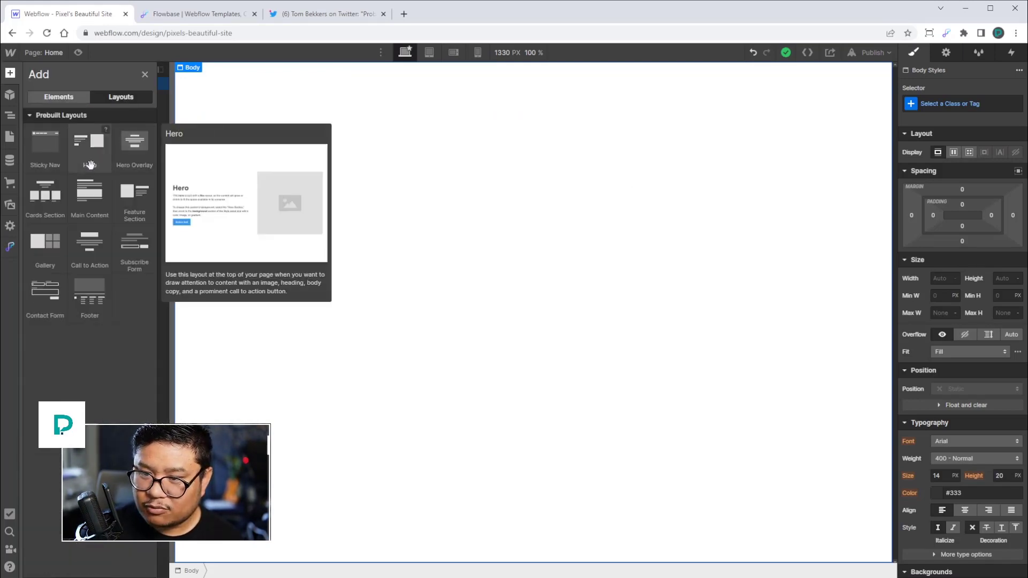
drag(86, 154, 423, 193)
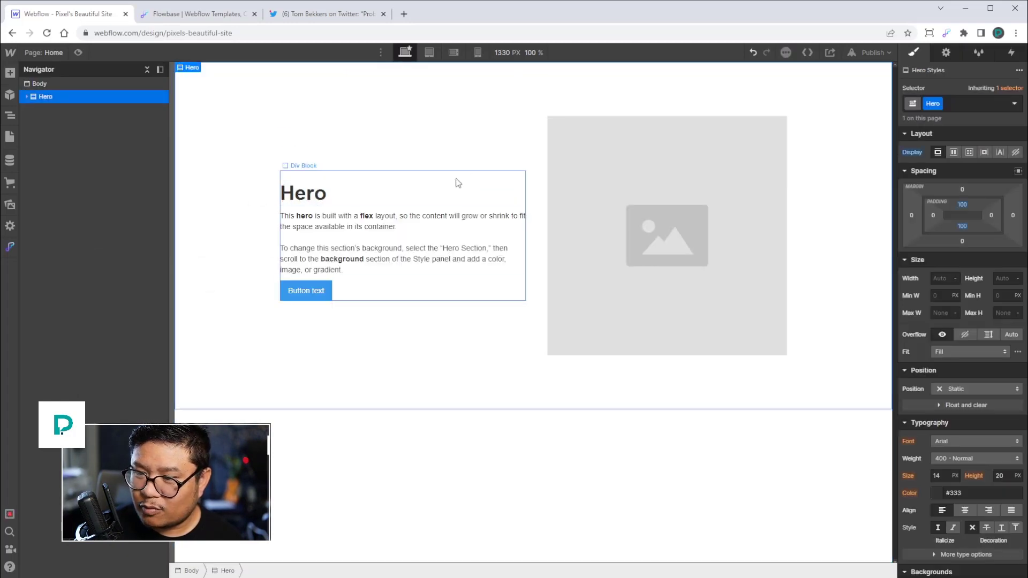
- Paste the copied edit icon below the Hero heading and open its embed code
click(348, 199)
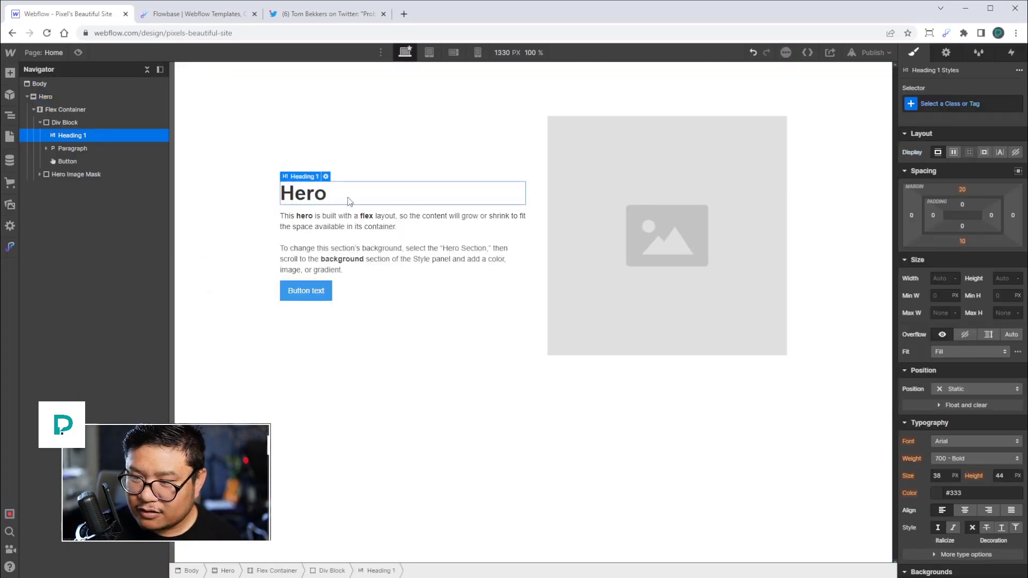
key(ctrl+v)
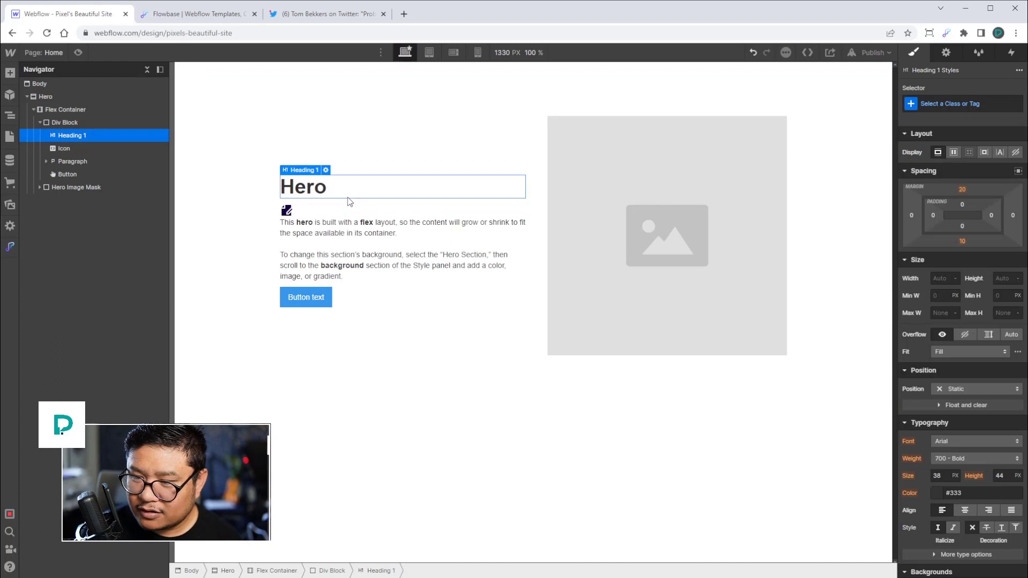
click(287, 212)
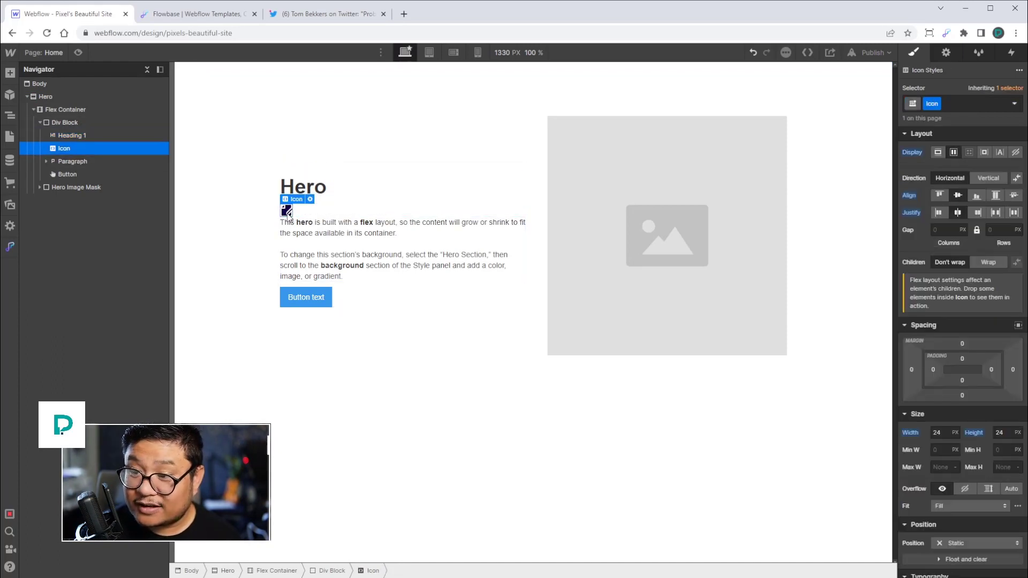
click(310, 199)
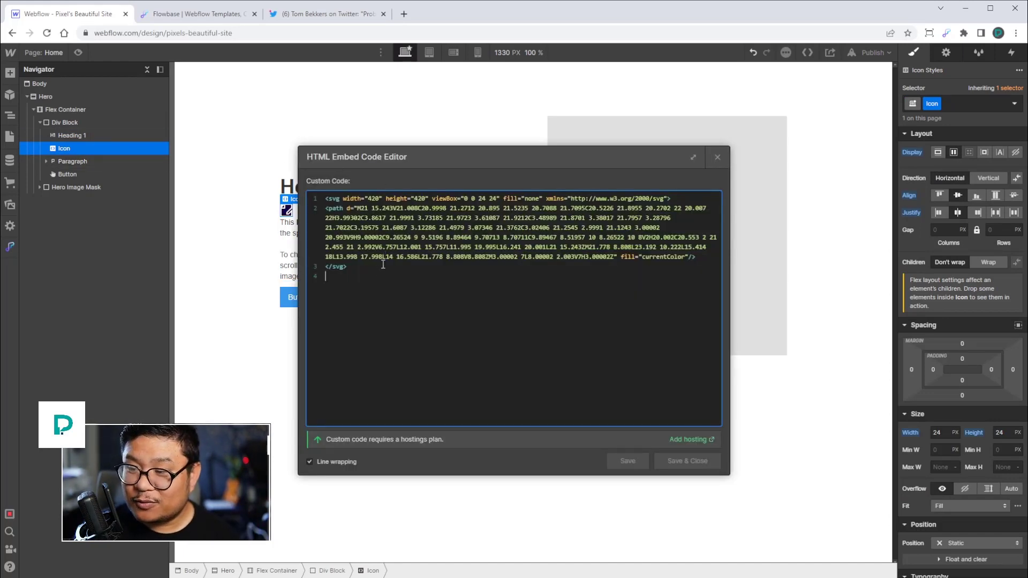
- Inspect the icon's SVG code, highlighting the path's fill="currentColor" attribute
drag(381, 270, 315, 181)
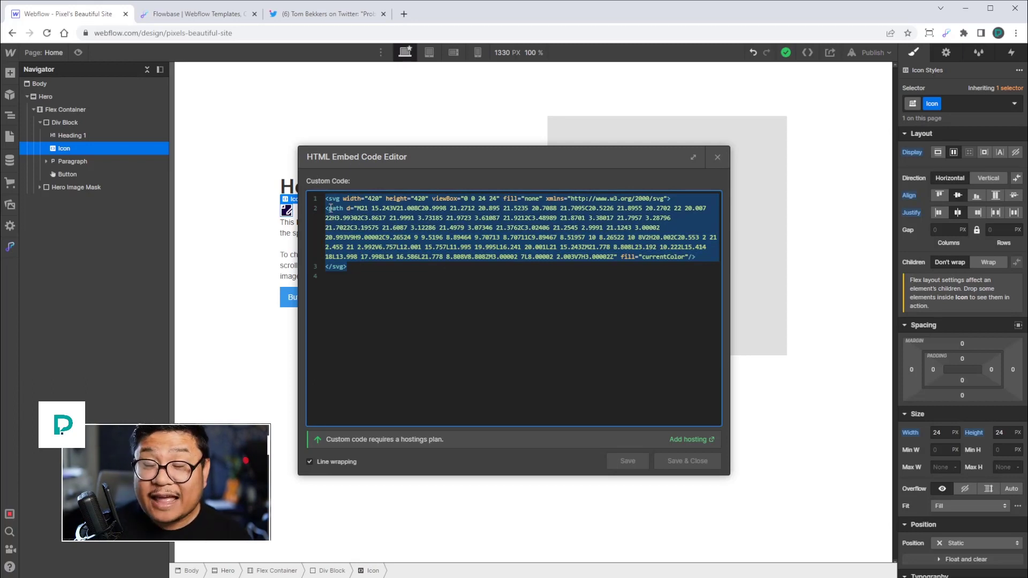
click(408, 278)
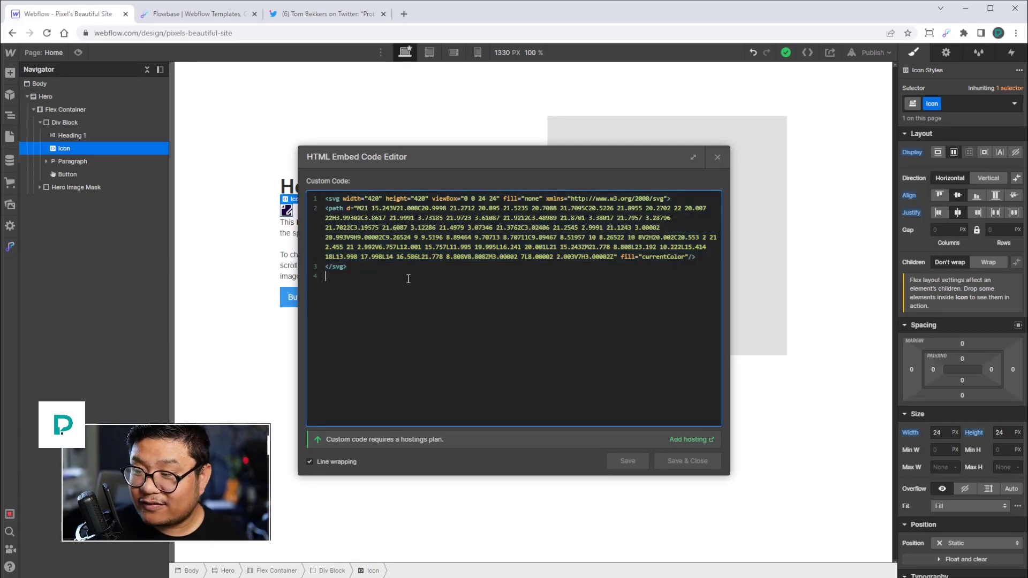
drag(622, 257, 689, 255)
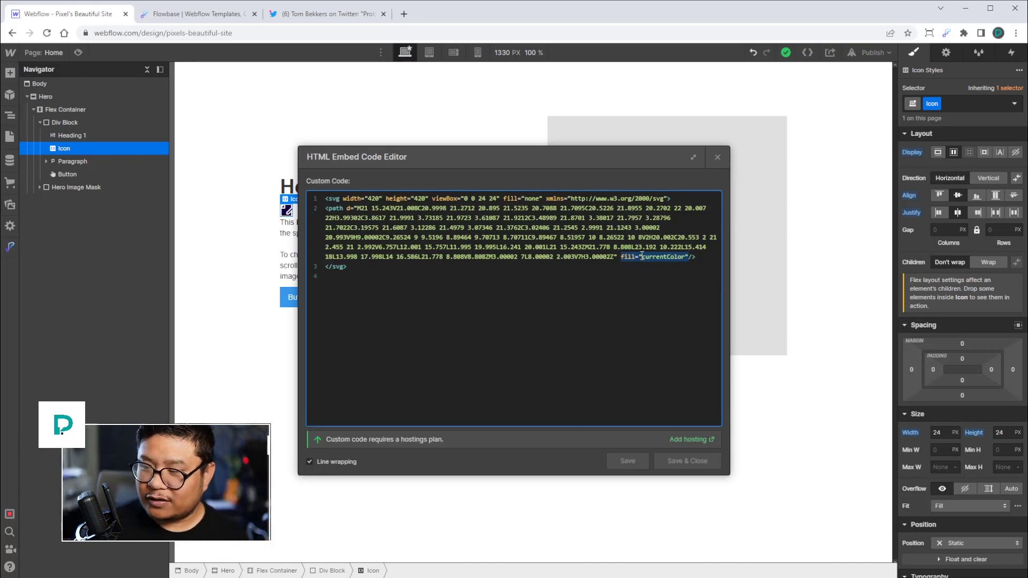
- Set the edit icon's Typography text colour to purple #5500ff
click(718, 157)
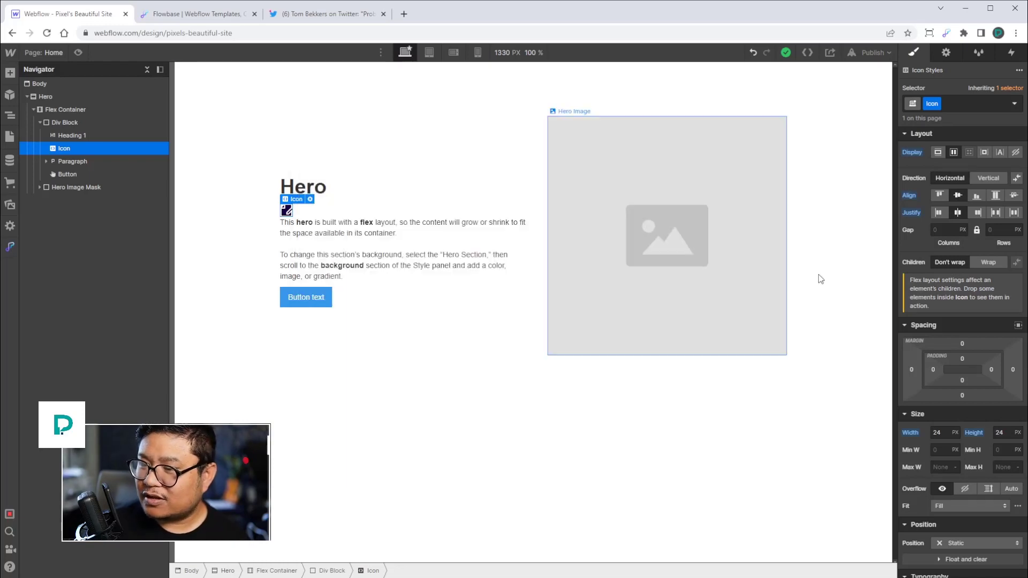
scroll(953, 417, down, 6)
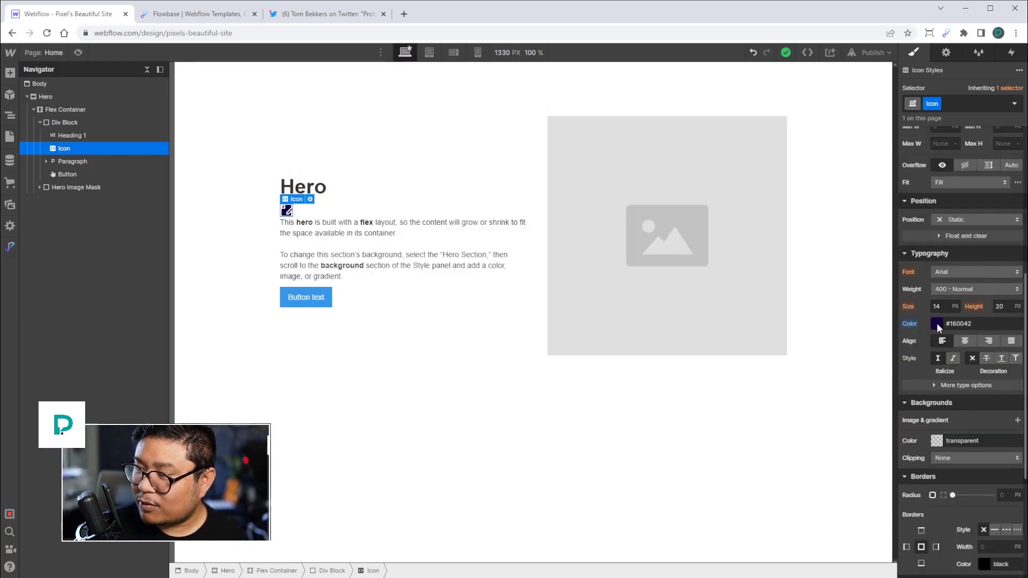
click(936, 323)
drag(948, 383, 945, 357)
key(ctrl+z)
key(ctrl+z)
key(ctrl+z)
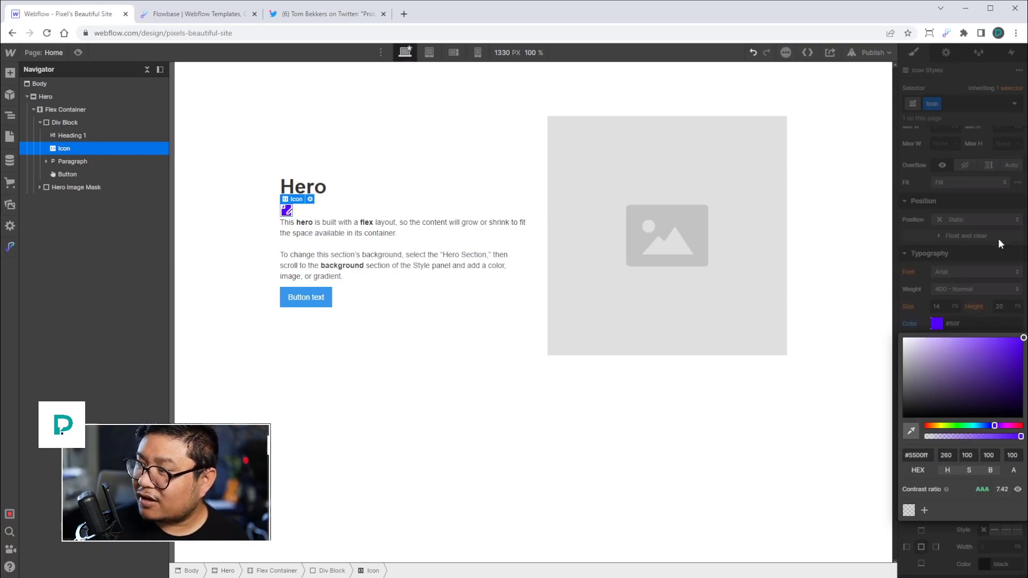
click(987, 214)
- Give the icon a lighter purple #a579ff Hover colour, return to None, and toggle Preview
click(1014, 105)
click(959, 150)
click(937, 324)
drag(1005, 364, 964, 321)
click(966, 210)
click(1014, 104)
click(959, 142)
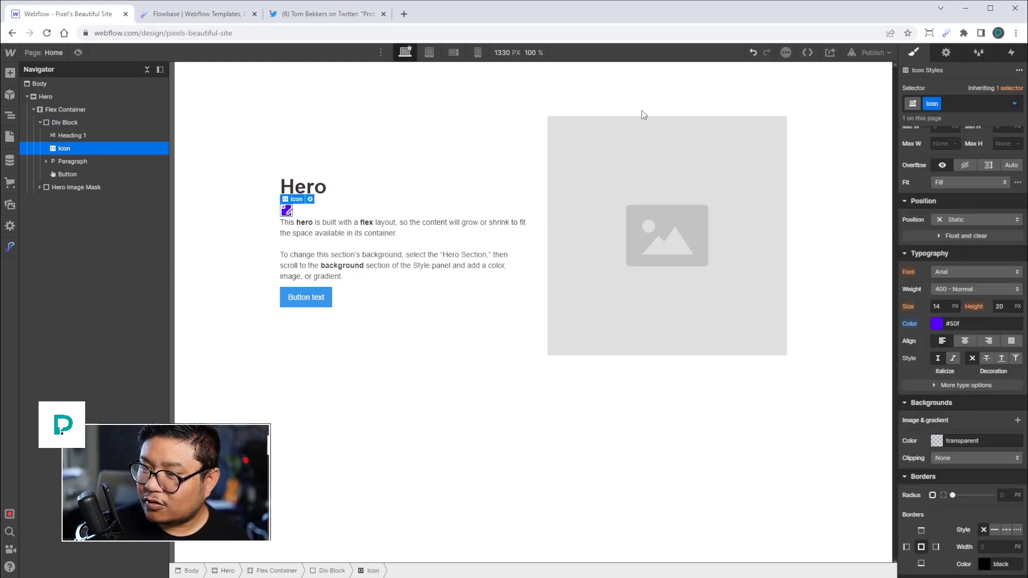
click(78, 52)
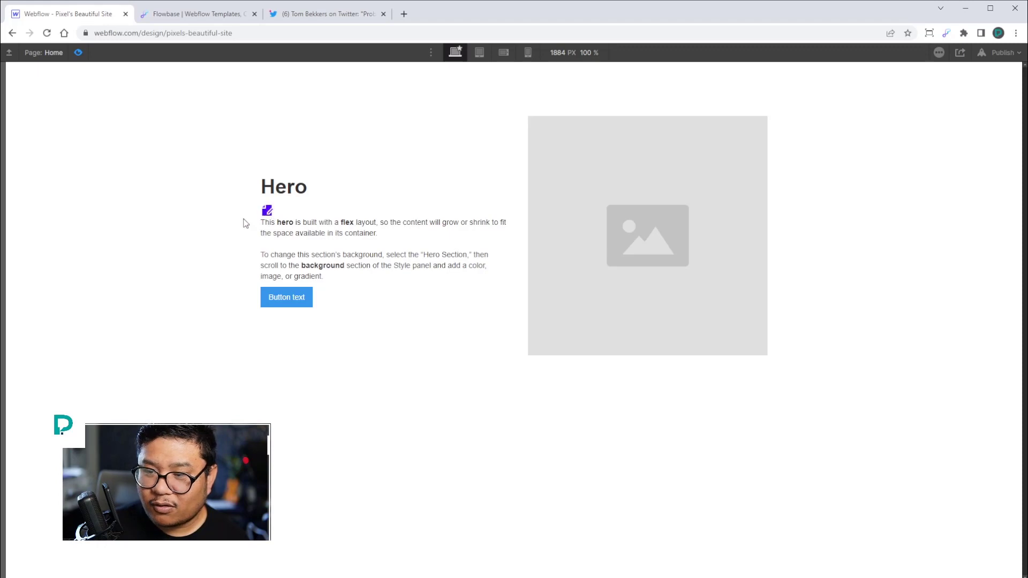
click(78, 52)
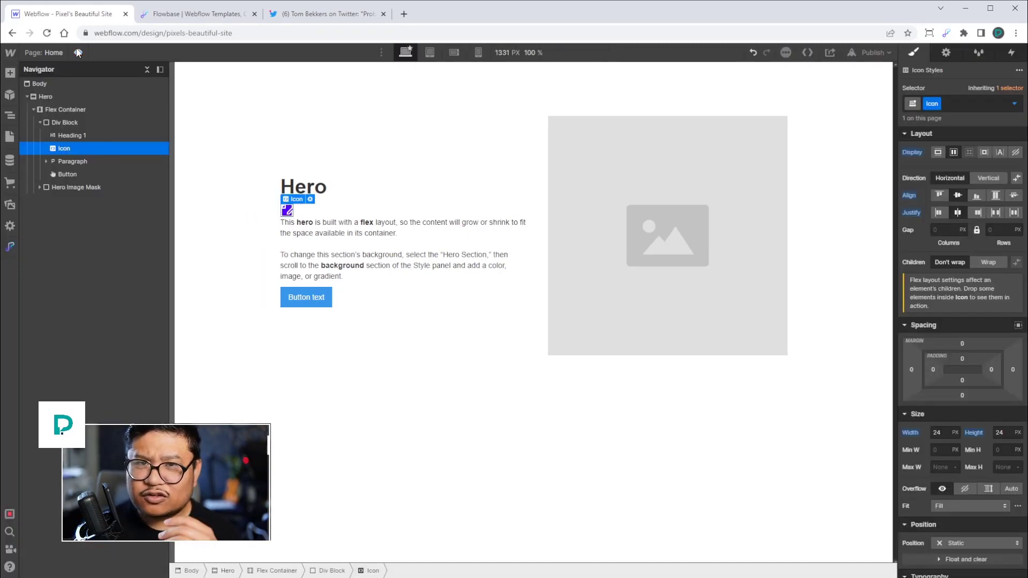
- Search Flowbase's Remix fill icons for twitter, instagram, then facebook
click(9, 246)
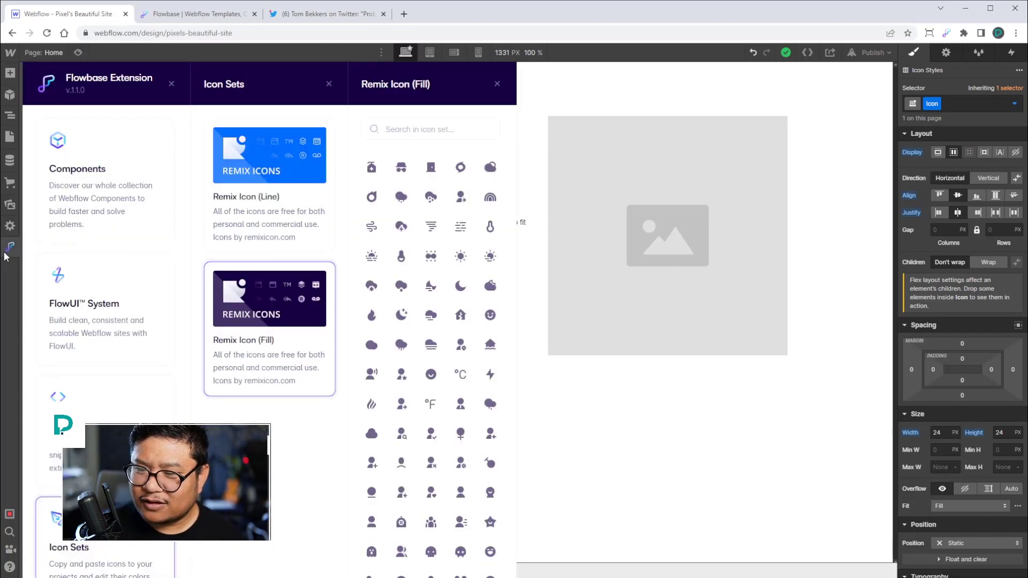
click(424, 130)
text(twitter)
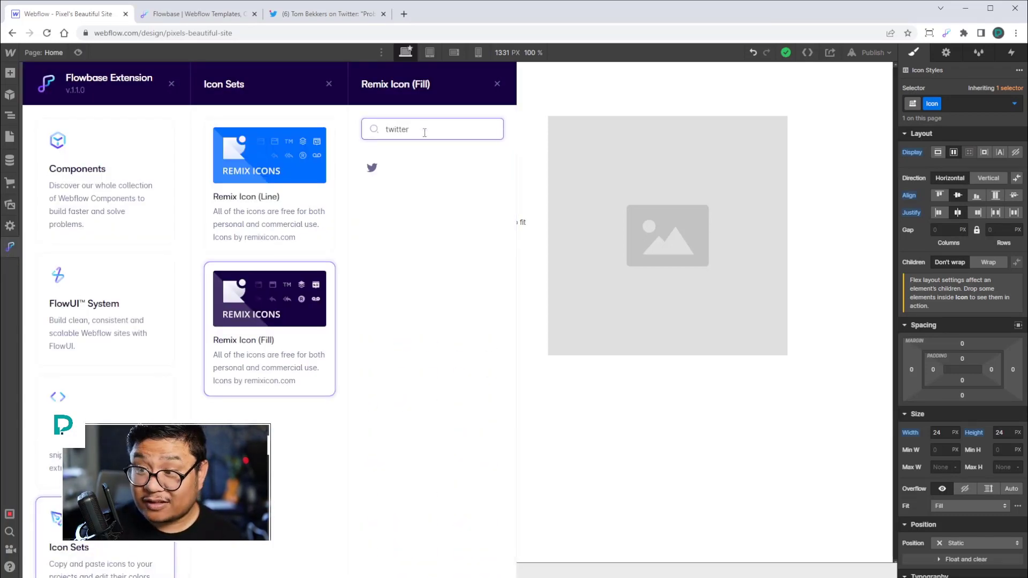
key(ctrl+a)
text(instagram)
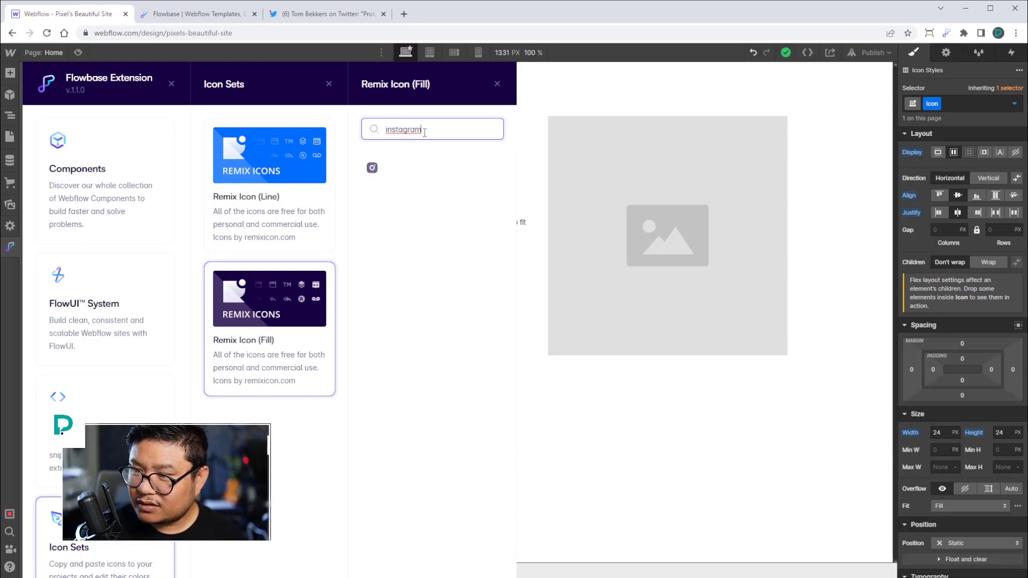
key(ctrl+a)
text(fracebook)
key(ctrl+a)
text(facebook)
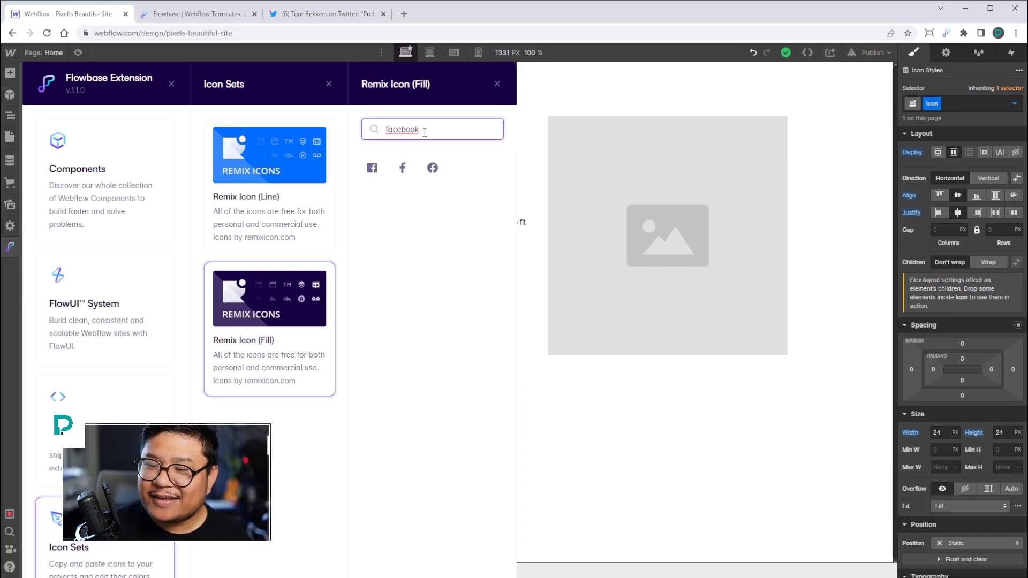
- Import the Bloom palette from Flowbase's Tool Belt Color Swatch Importer and apply the changes
click(497, 84)
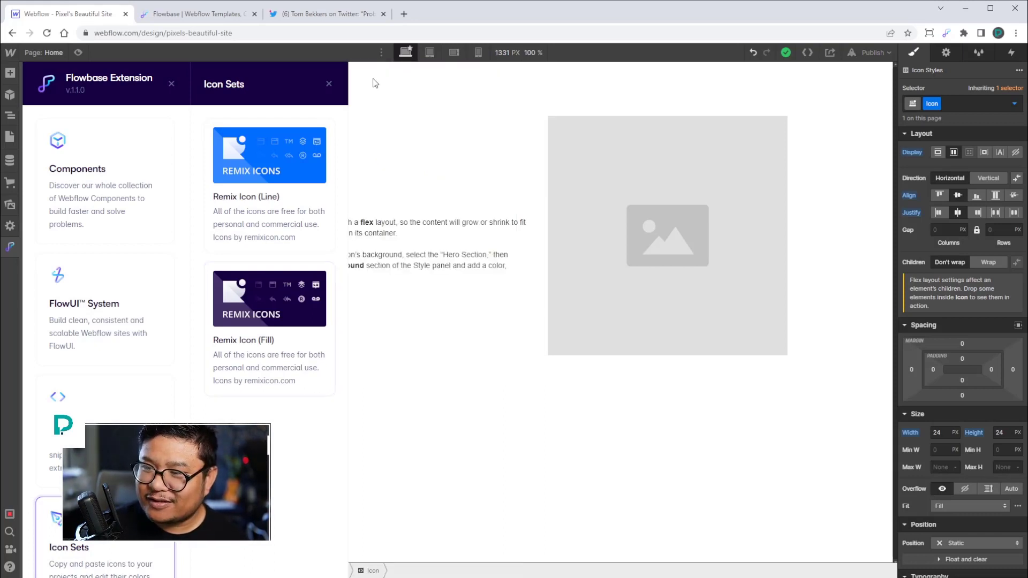
click(329, 84)
scroll(89, 412, down, 3)
click(114, 540)
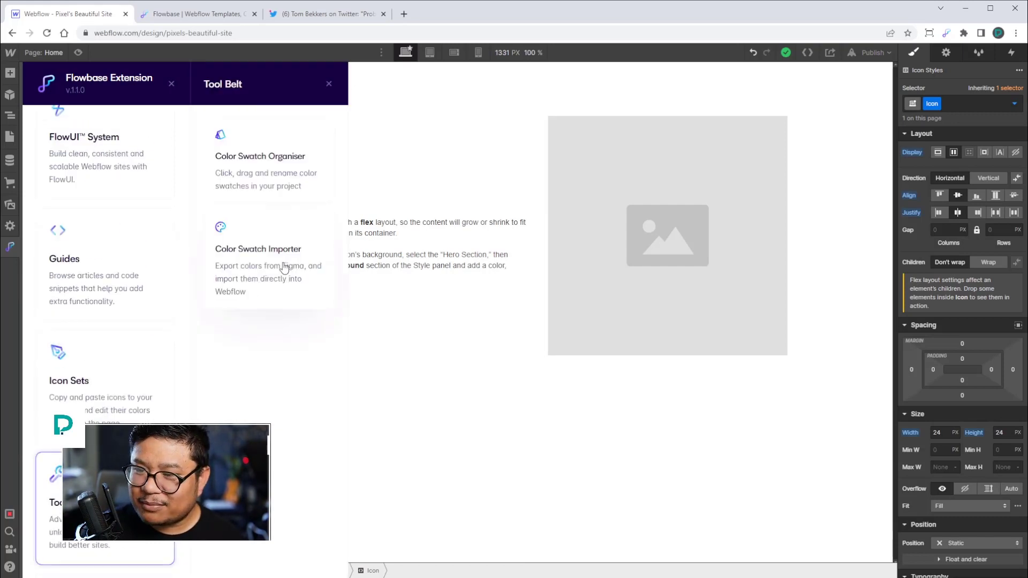
click(274, 179)
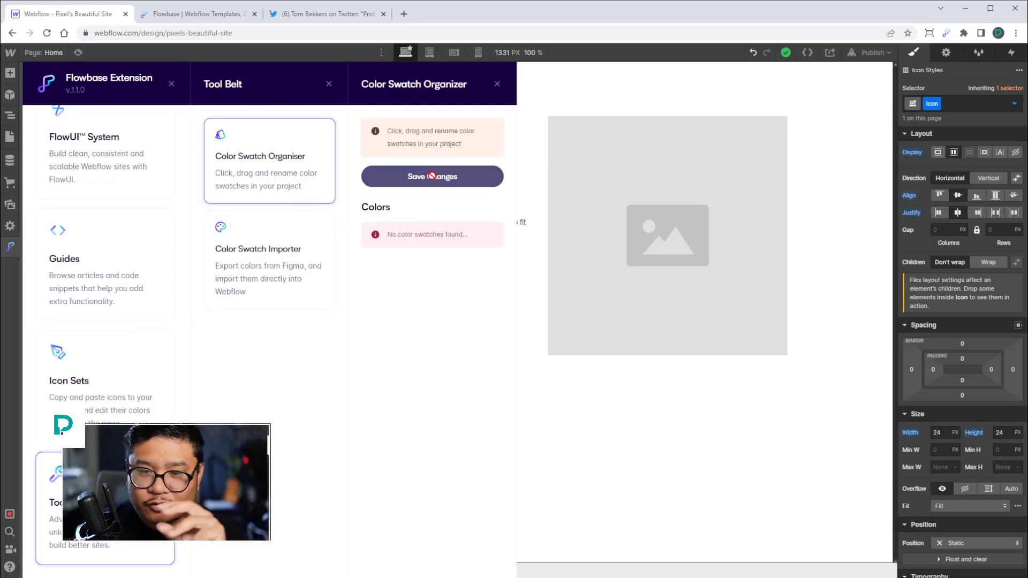
click(248, 277)
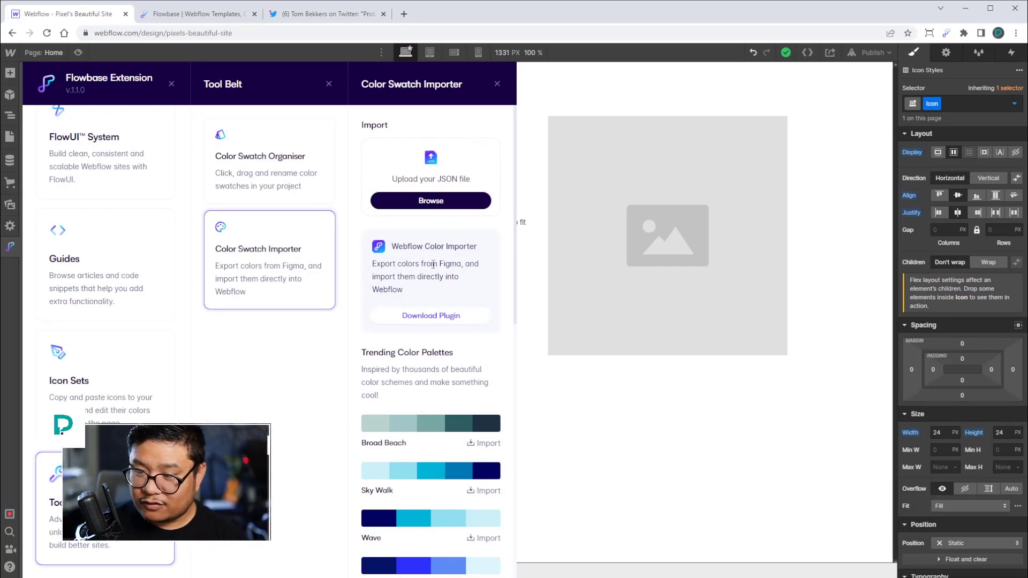
scroll(436, 284, down, 6)
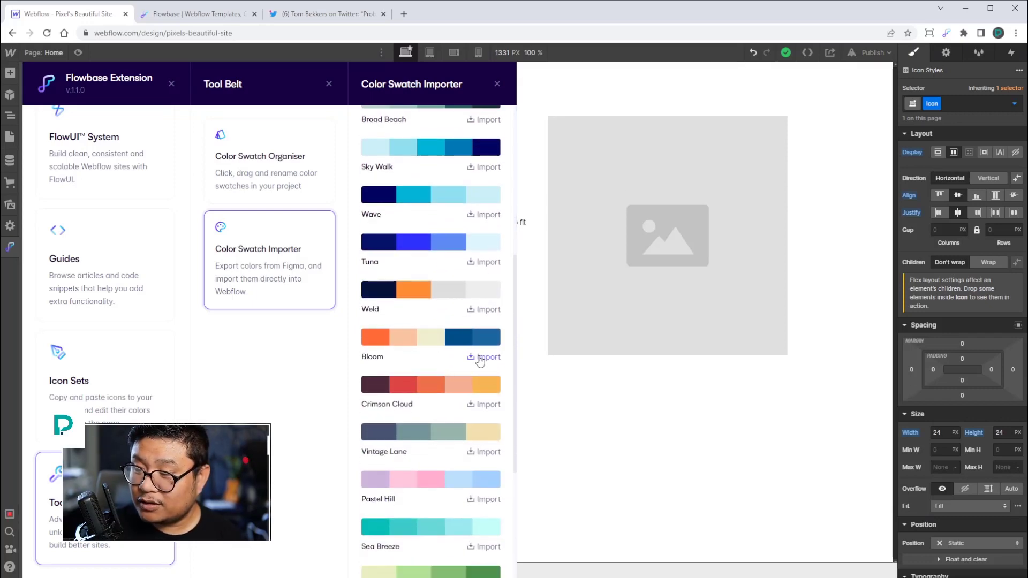
click(480, 362)
click(545, 358)
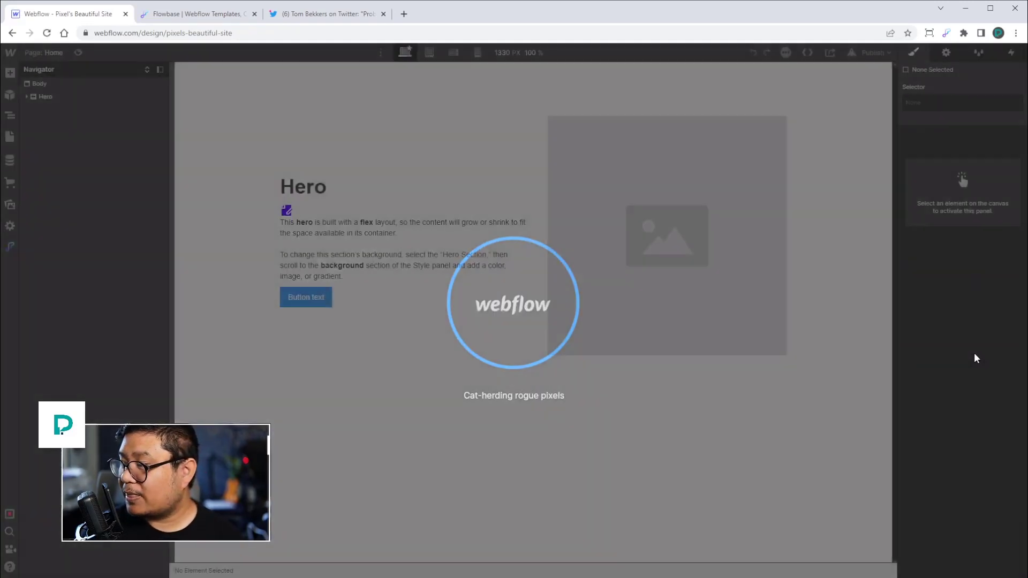
- Open the Hero heading's Typography colour picker to show the imported Bloom swatches
scroll(959, 375, down, 3)
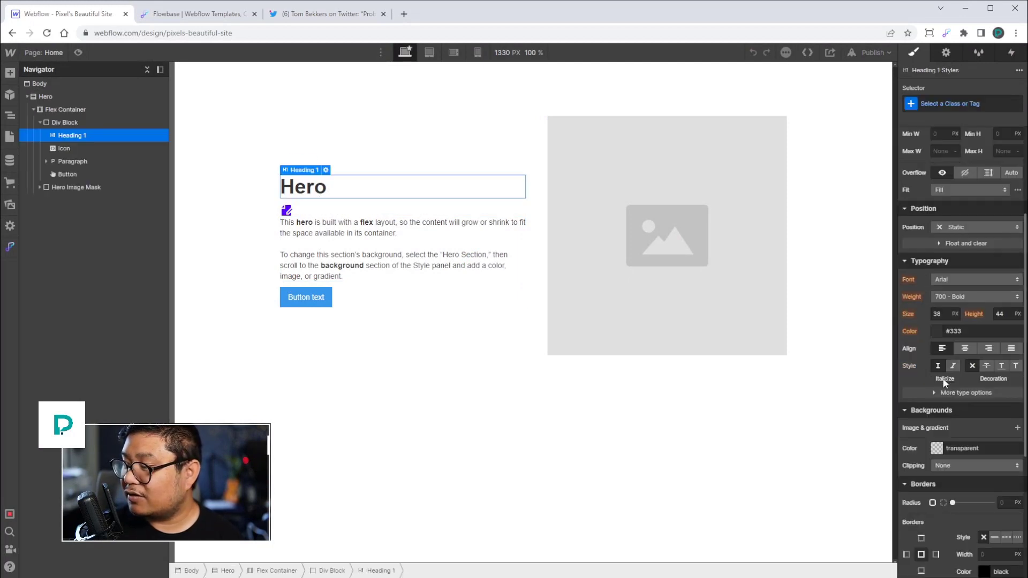
click(934, 331)
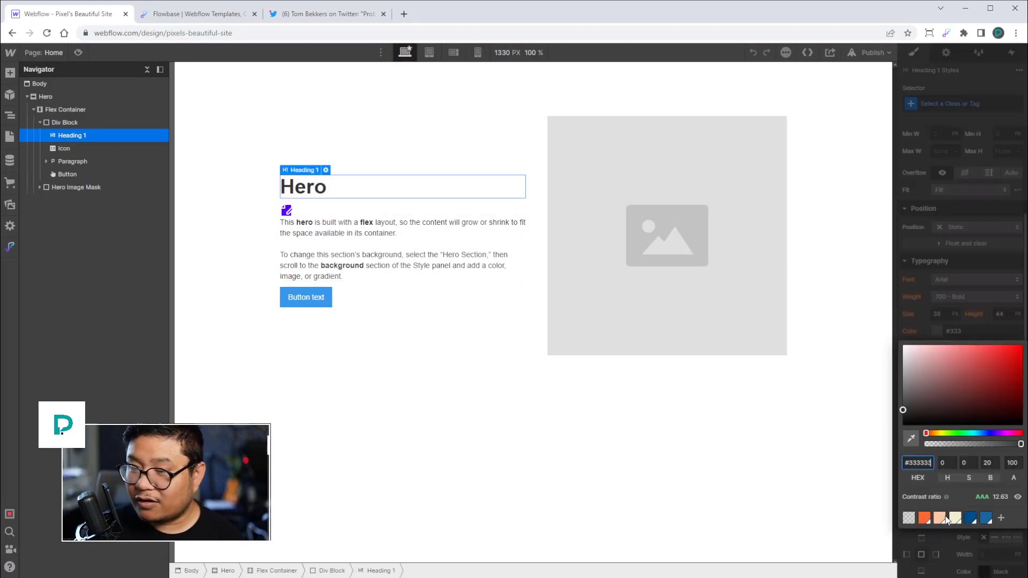